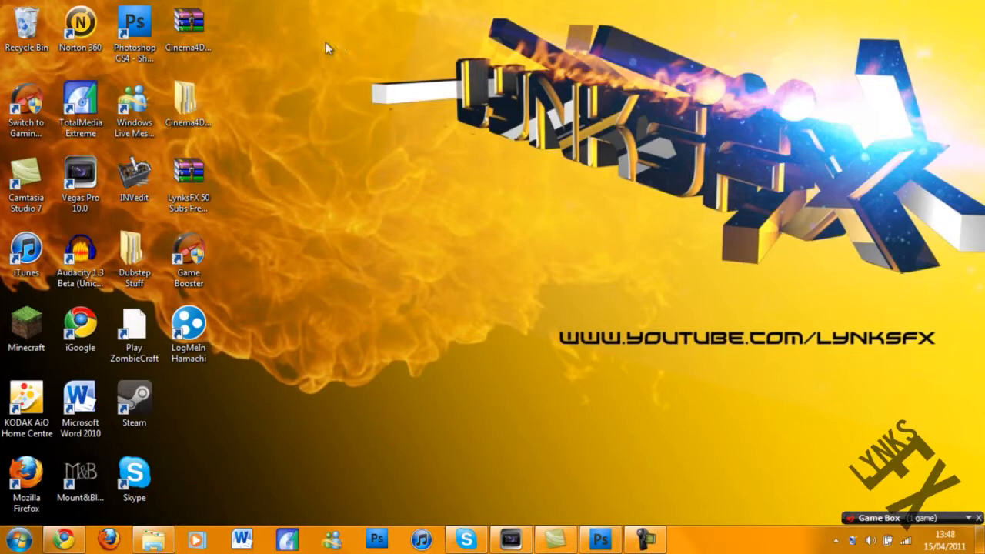
Step: Launch CINEMA 4D.exe from the Cinema4DPortable archive on the desktop and minimize the archive window
double_click(189, 24)
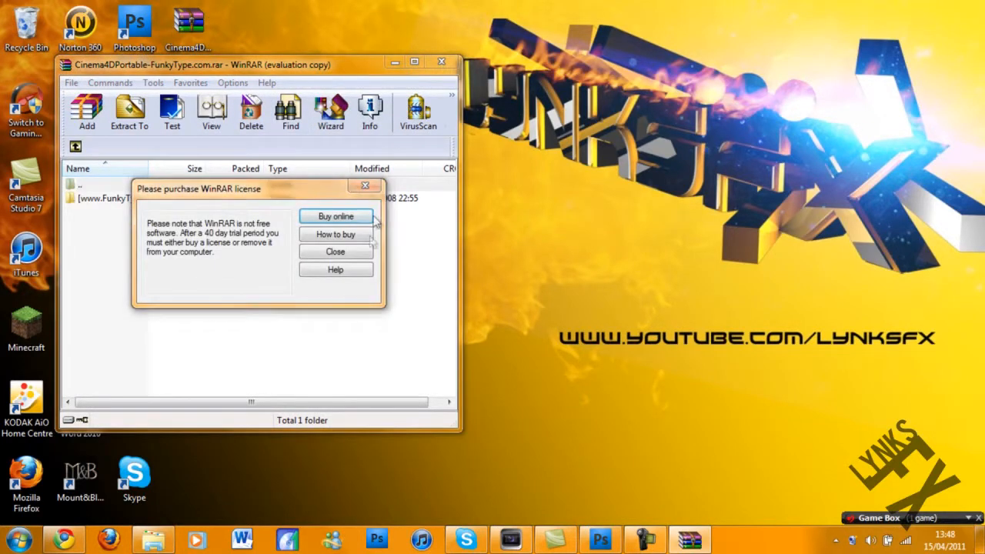
left_click(336, 251)
double_click(133, 200)
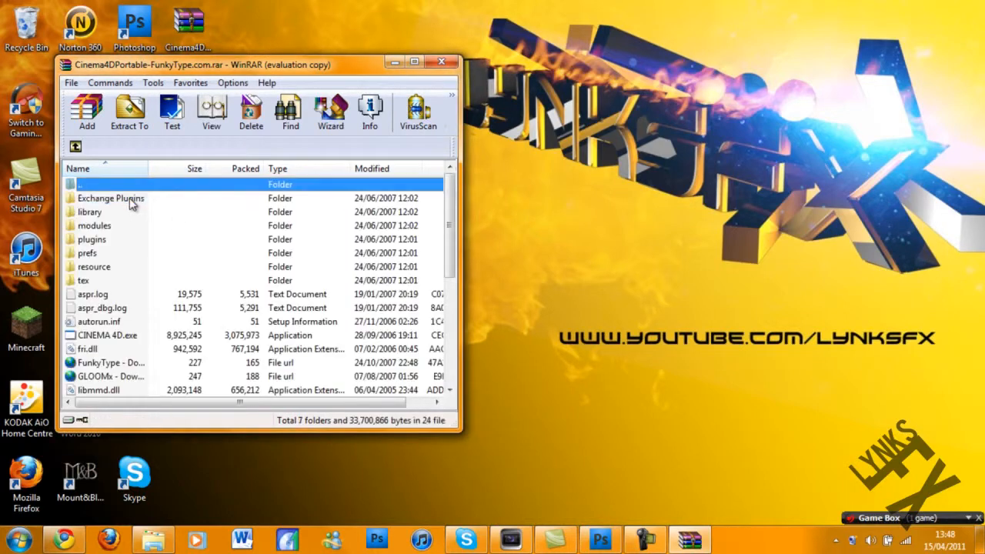
double_click(116, 336)
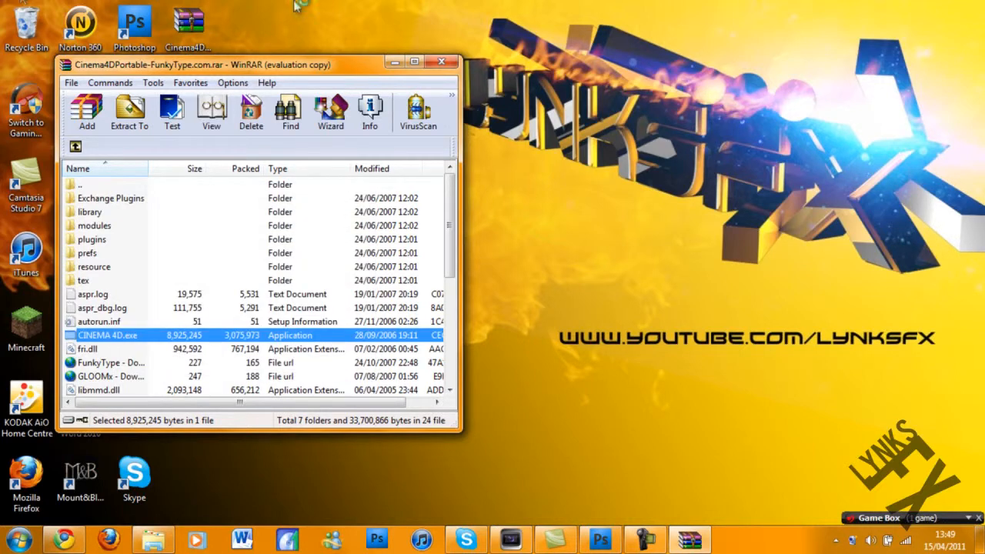
left_click(769, 157)
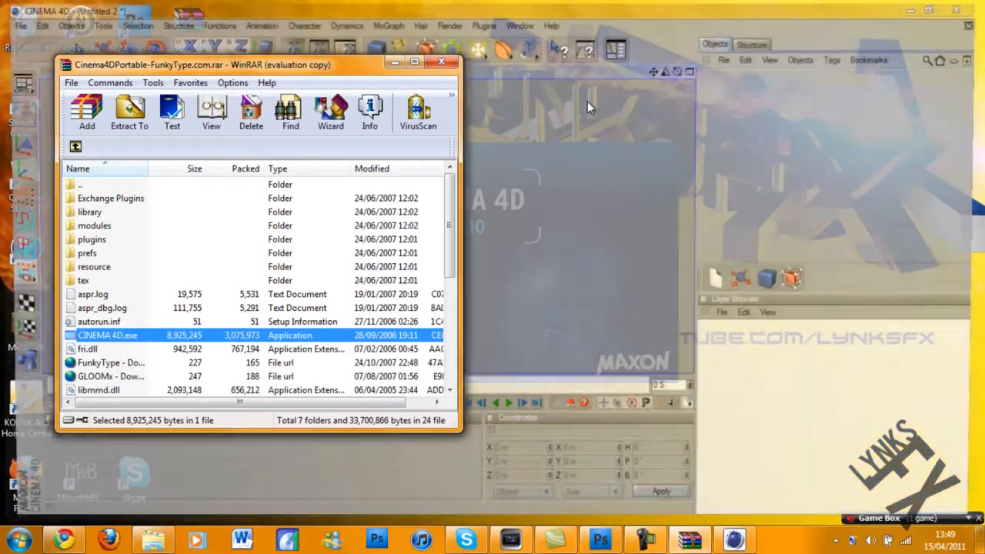
left_click(395, 61)
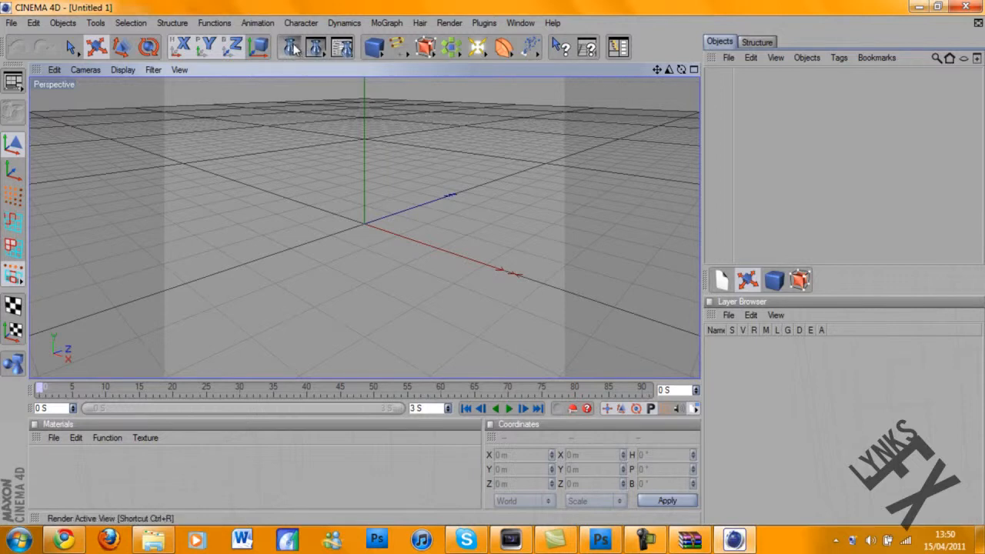
Step: Change the antialiasing mode in the render settings and set the output resolution to 1280 x 720 HDTV
left_click(347, 45)
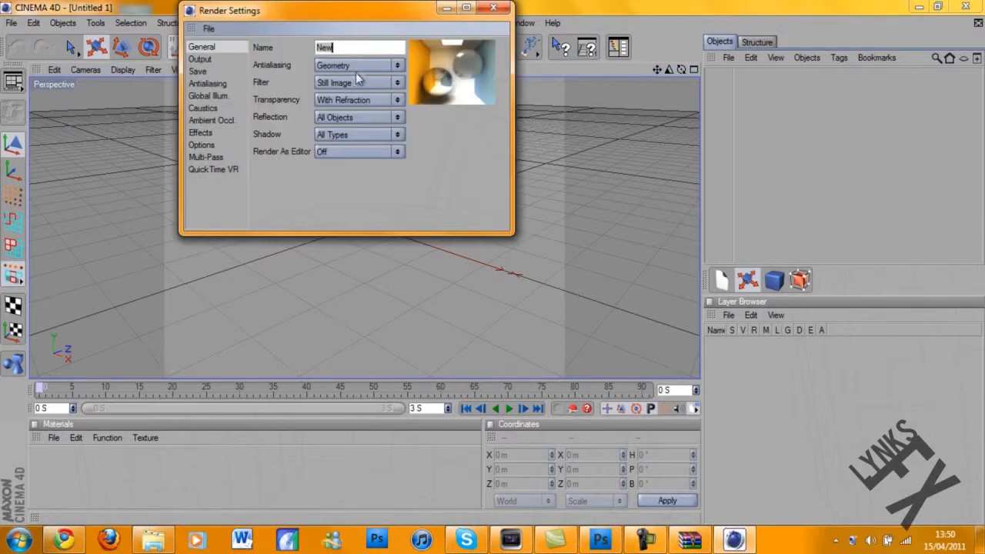
left_click(368, 65)
left_click(367, 111)
left_click(221, 59)
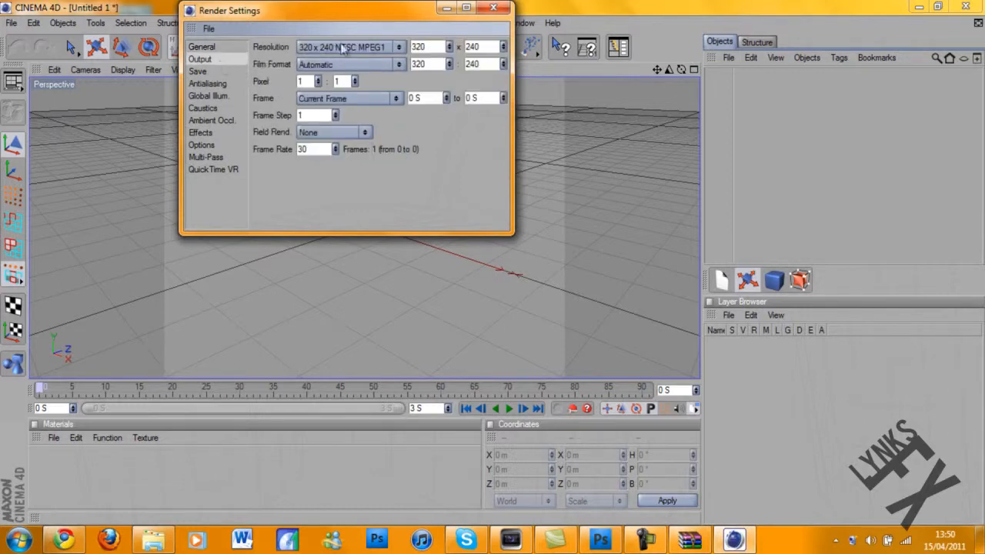
left_click(383, 47)
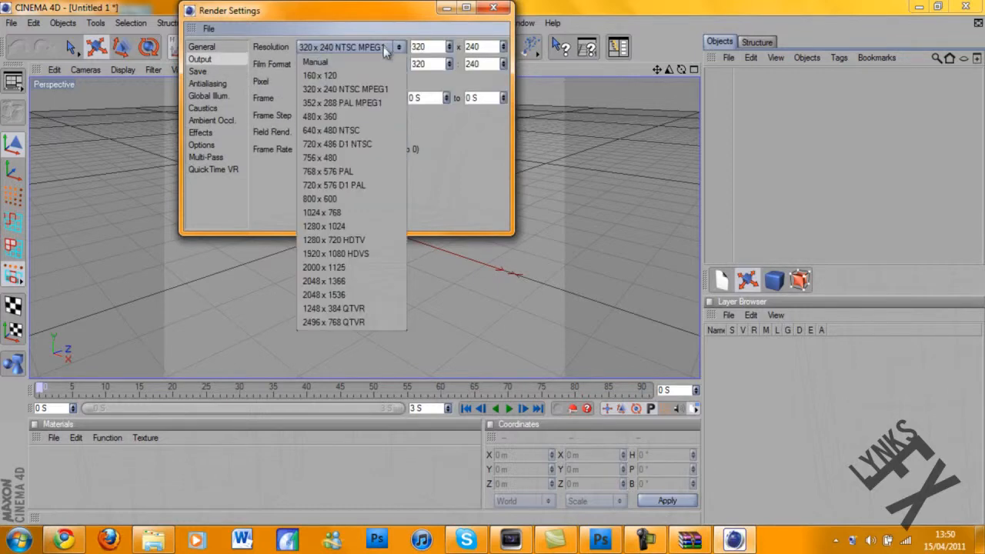
left_click(372, 241)
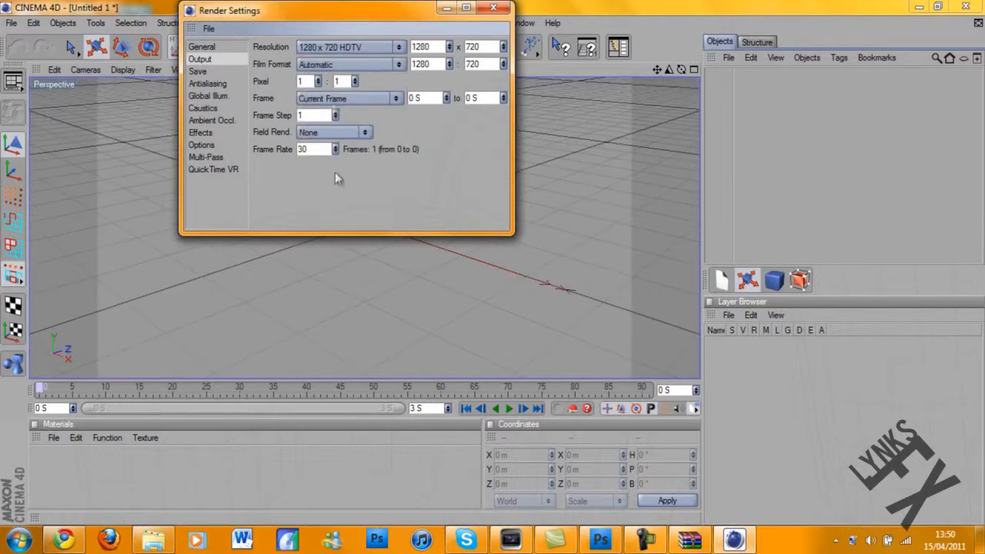
Step: Set the render save format to QuickTime PNG with Alpha Channel enabled, then close the render settings
left_click(198, 70)
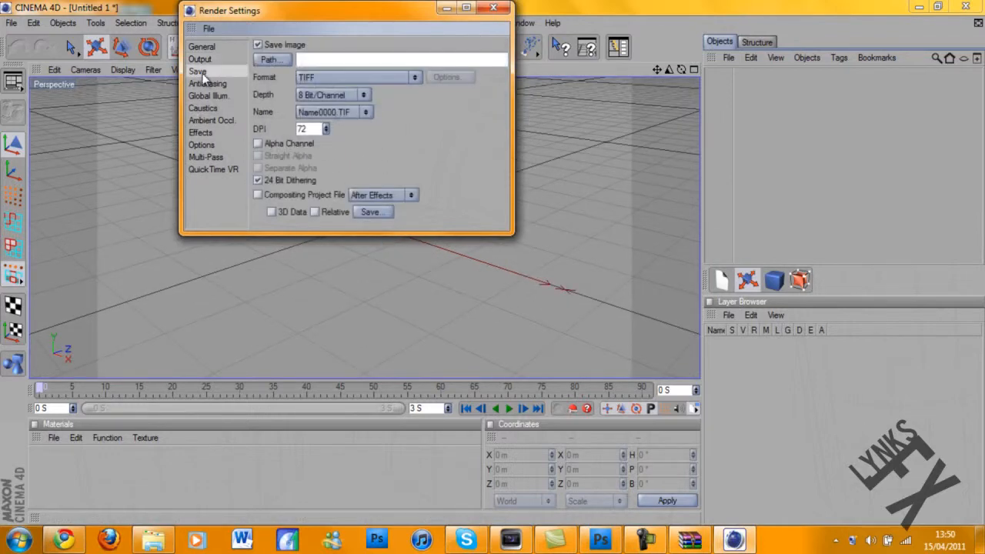
left_click(383, 76)
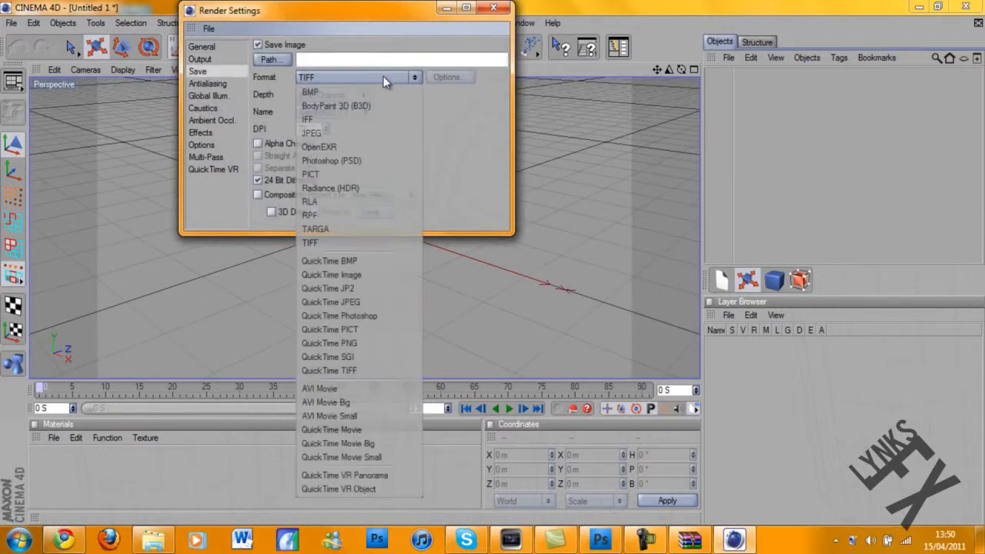
left_click(376, 348)
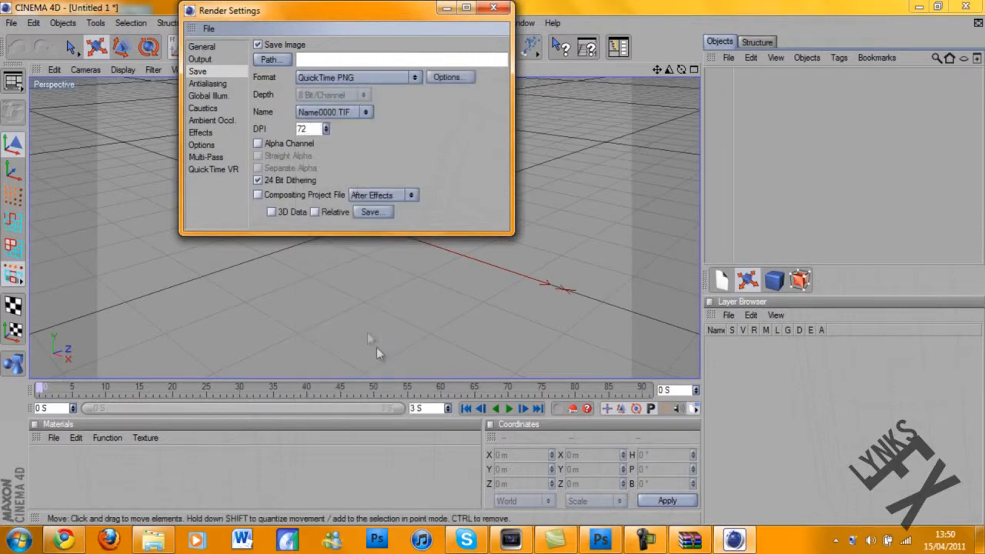
left_click(262, 145)
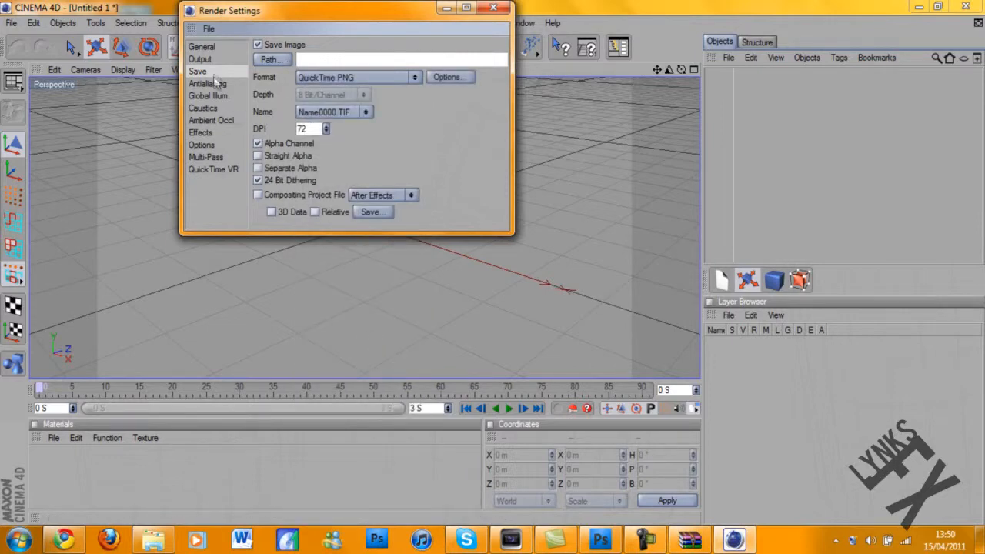
left_click(221, 121)
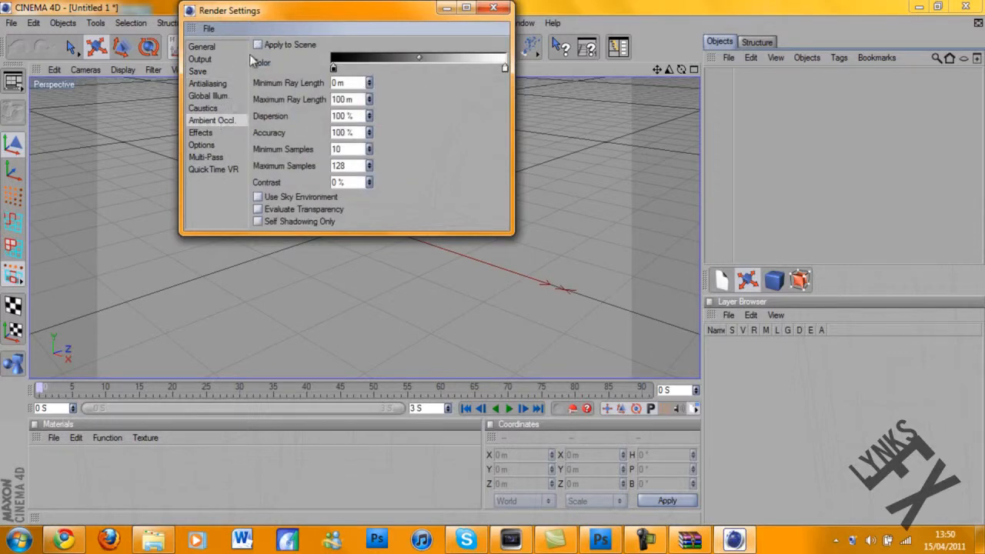
left_click(493, 8)
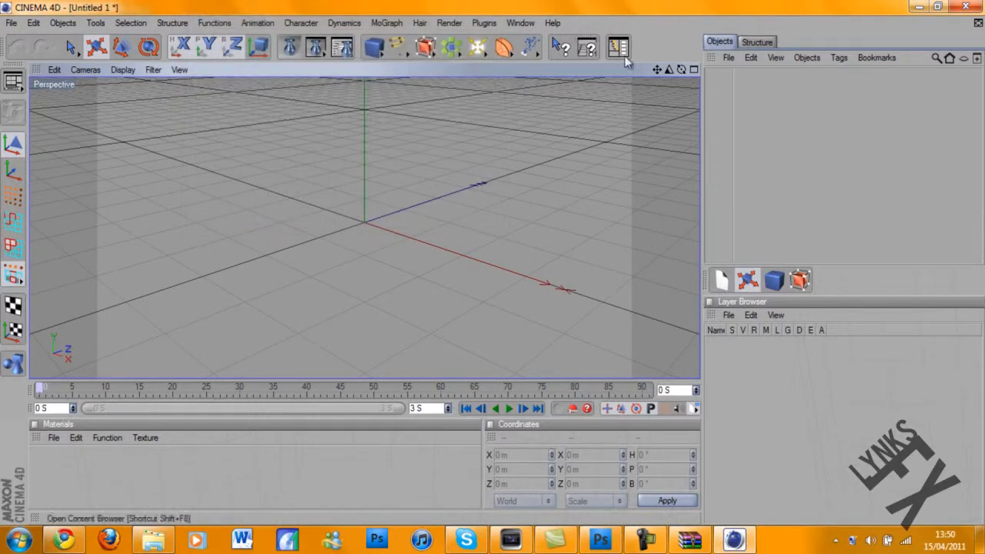
Step: Add a MoGraph Text Object to the scene
left_click_drag(681, 70, 495, 268)
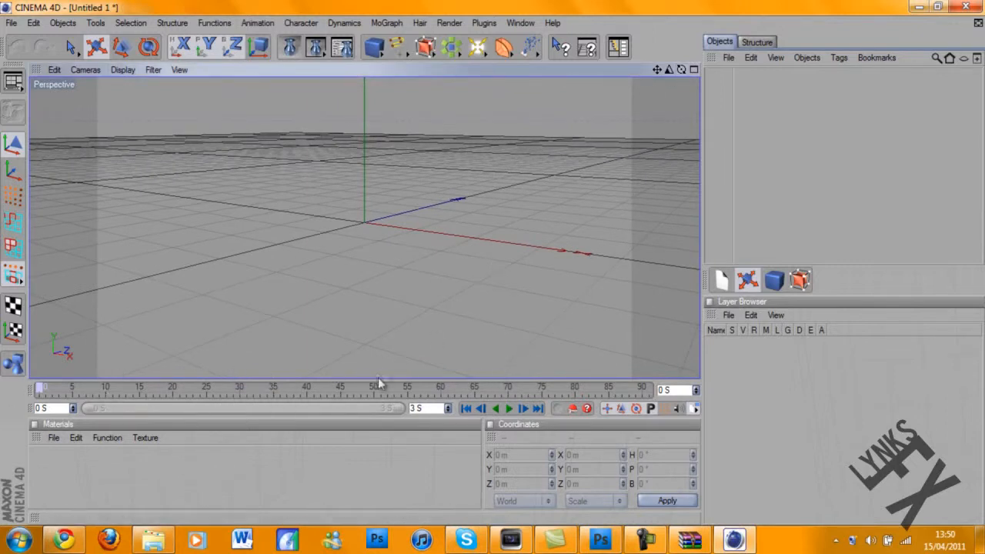
left_click(387, 24)
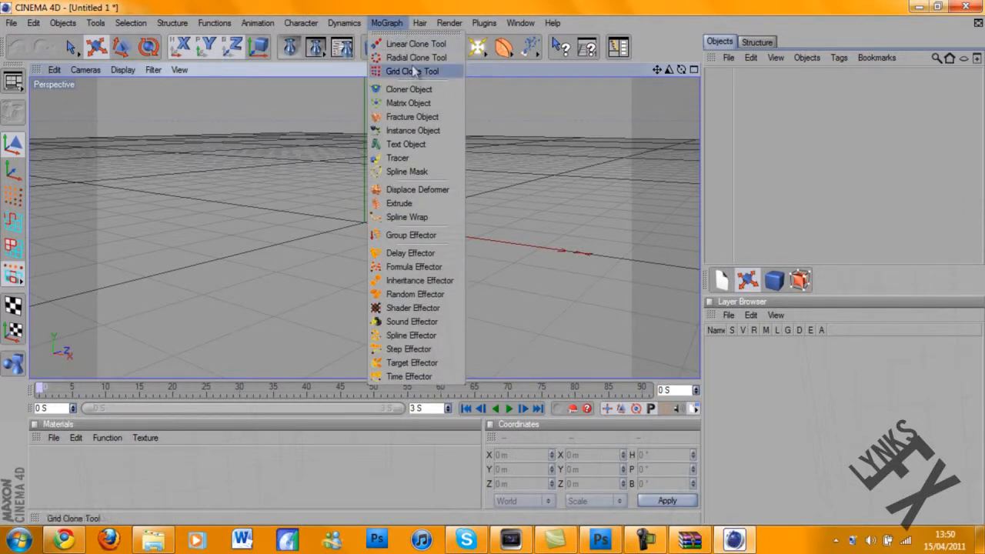
left_click(417, 144)
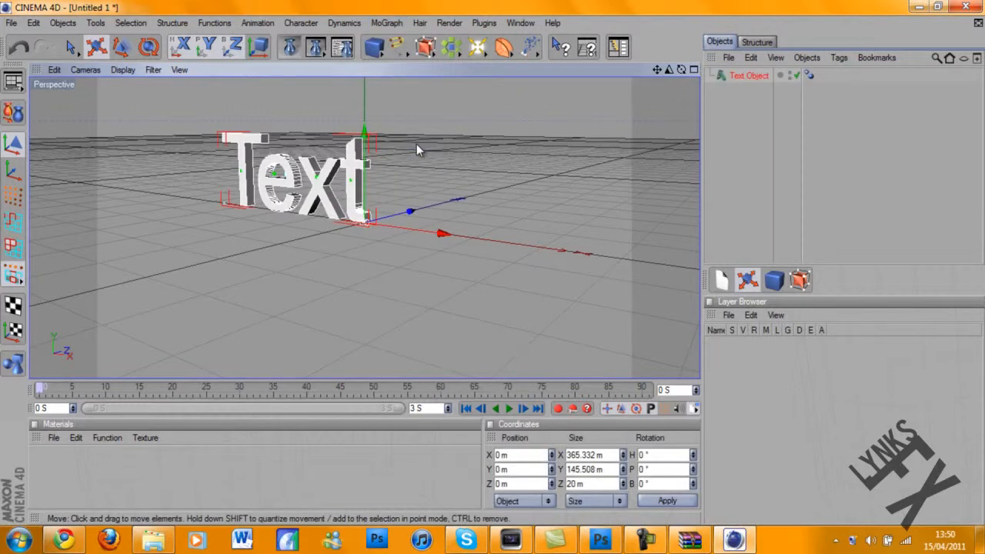
mouse_move(504, 265)
left_mouse_down("alt")
mouse_move(479, 268)
mouse_move(530, 283)
mouse_move(495, 270)
left_mouse_up("alt")
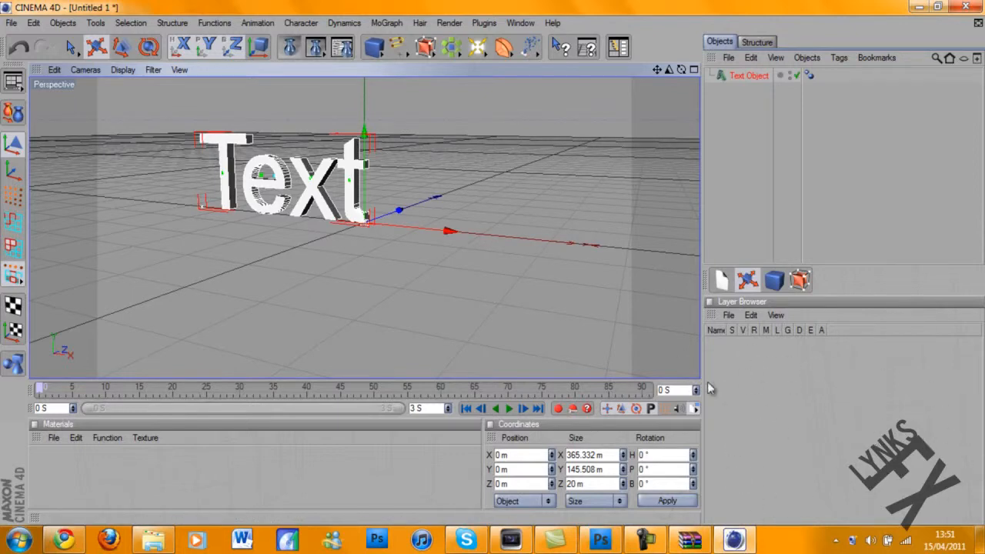
Step: Set the text object's content to "Lynks" and its depth to 80
double_click(721, 75)
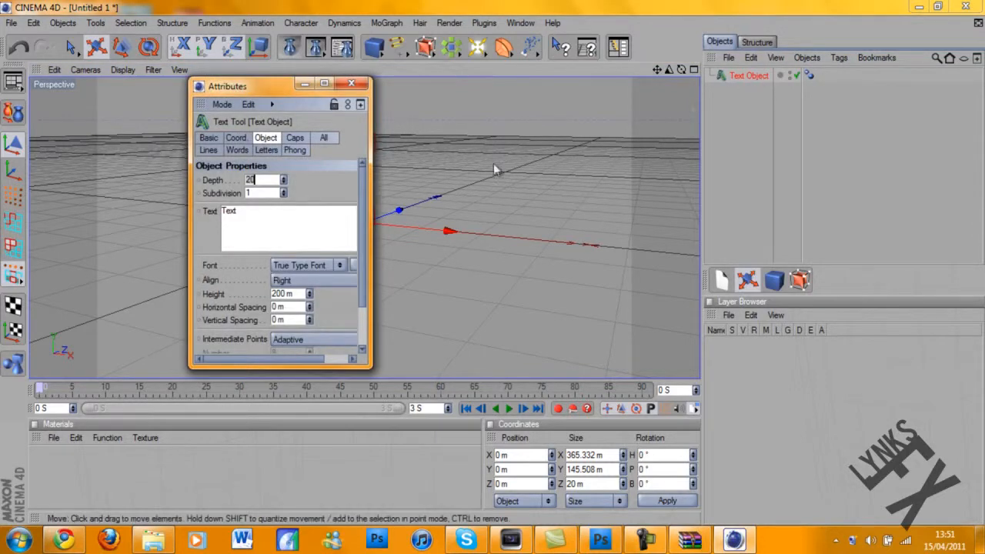
left_click(265, 217)
type("Lynks")
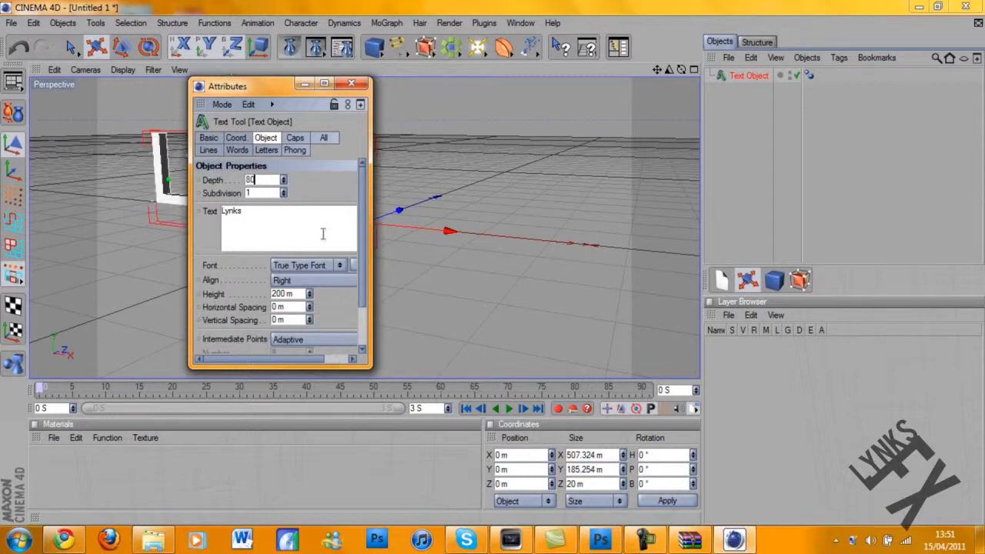
Step: Set the text object's font to Bauhaus 93
left_click(355, 265)
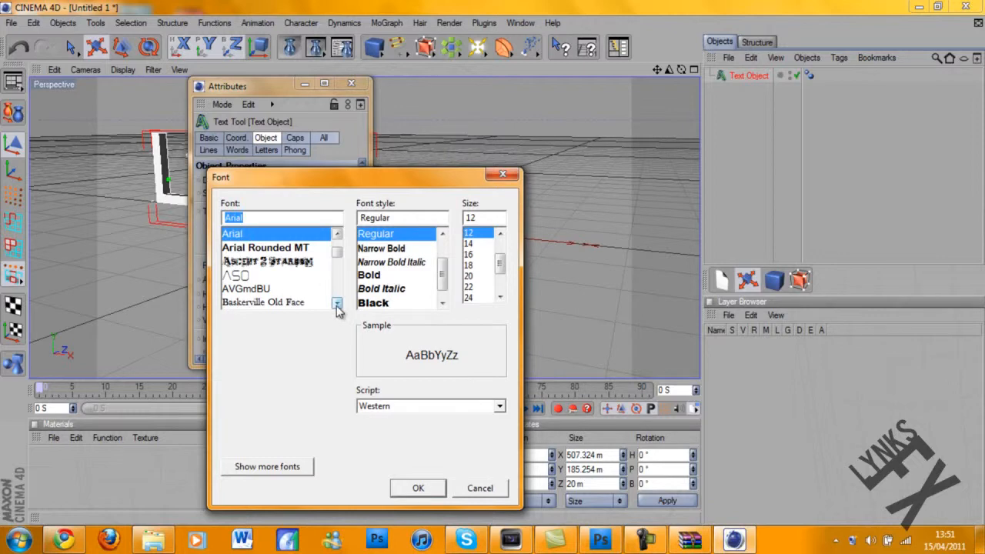
left_click(270, 276)
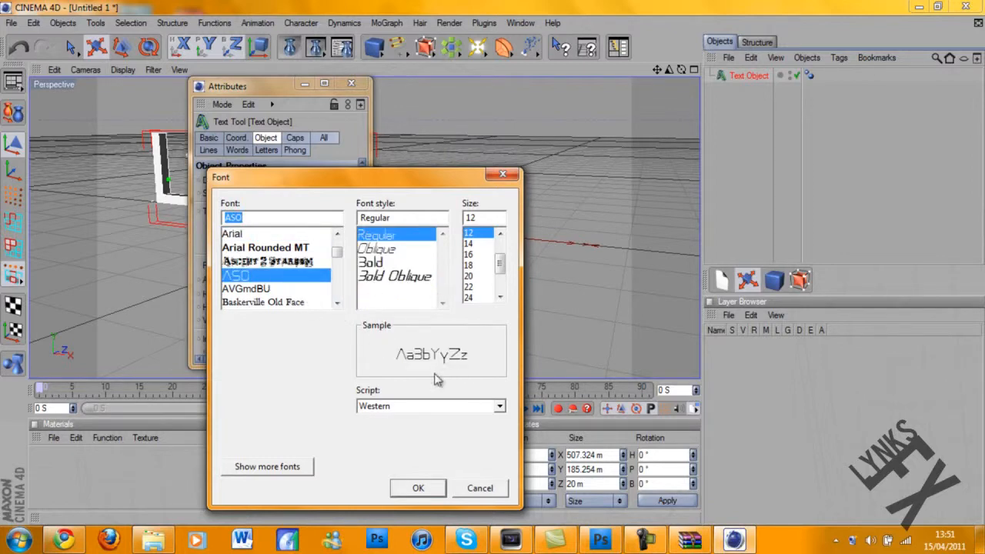
left_click(337, 303)
left_click(337, 303)
left_click(337, 304)
left_click(337, 303)
left_click(297, 276)
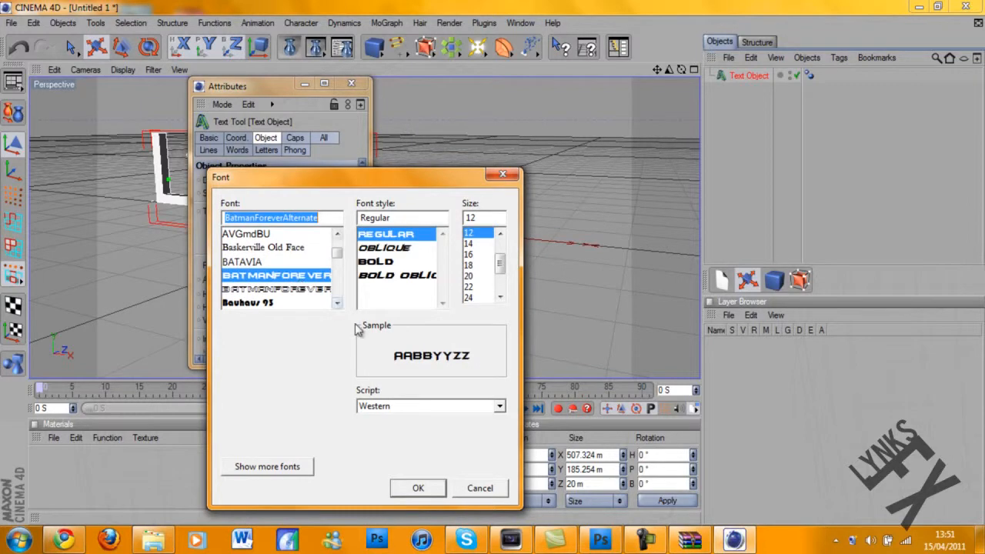
left_click(338, 303)
left_click(337, 303)
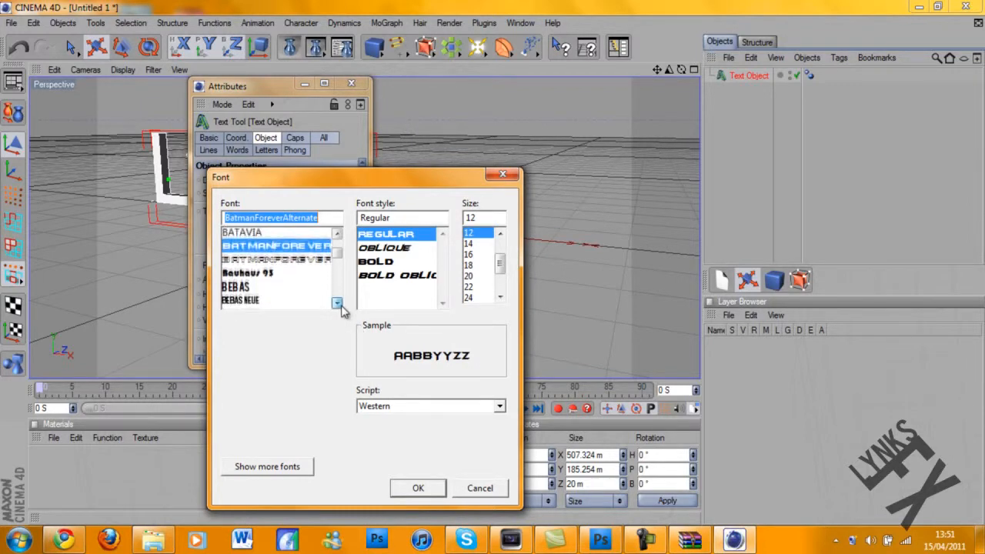
left_click(337, 303)
left_click(276, 263)
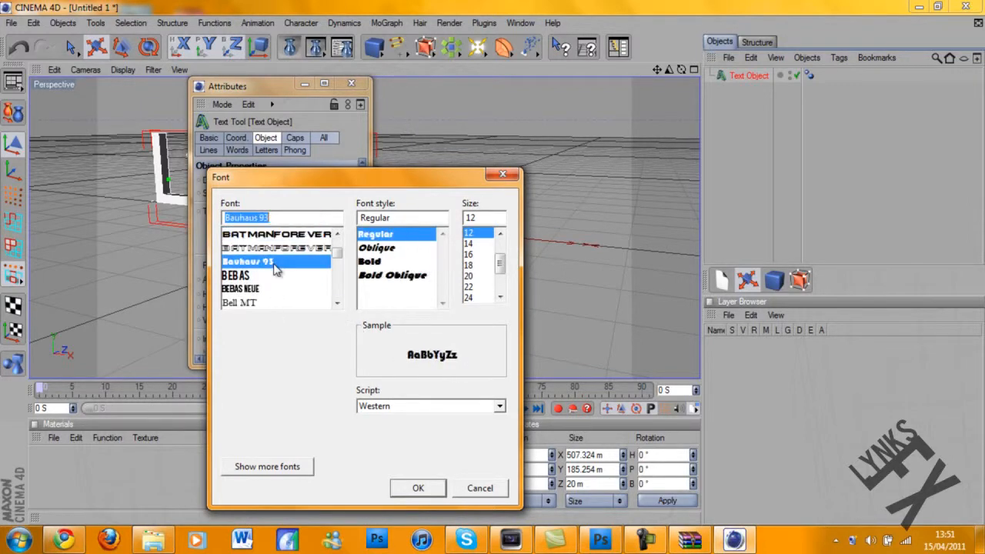
left_click(418, 488)
Step: Change the text object's font to CGF Locust Resistance and close its attributes
left_click_drag(272, 91, 499, 92)
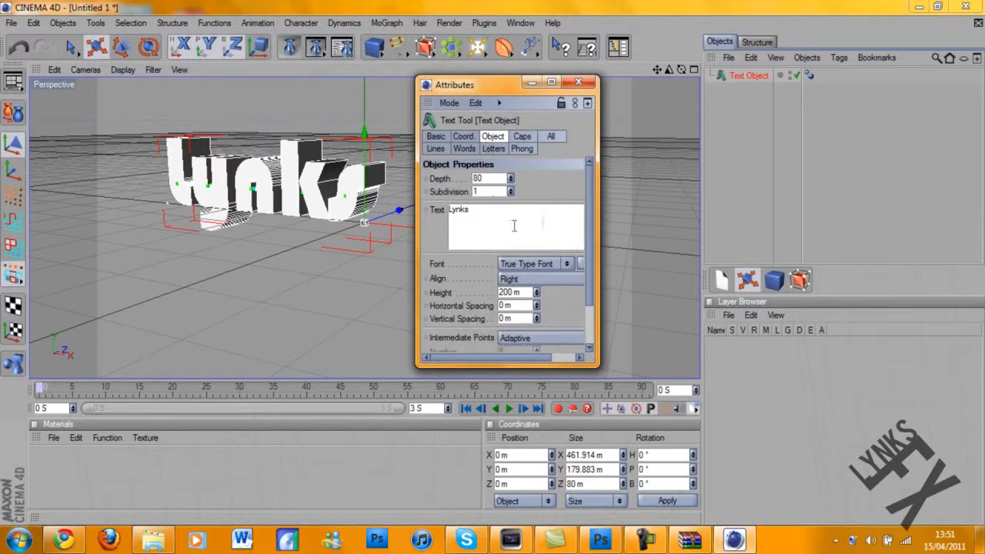
left_click(580, 264)
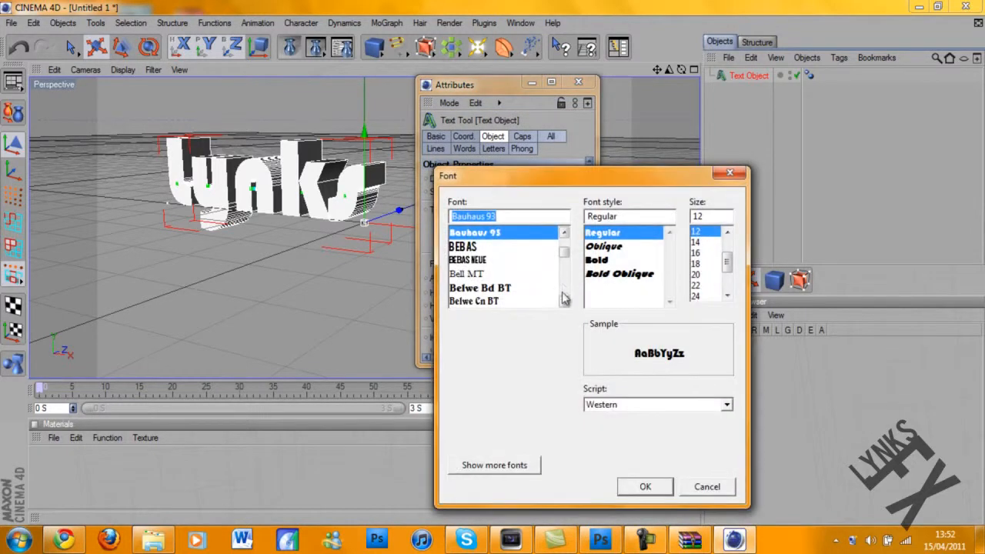
left_click_drag(565, 301, 565, 300)
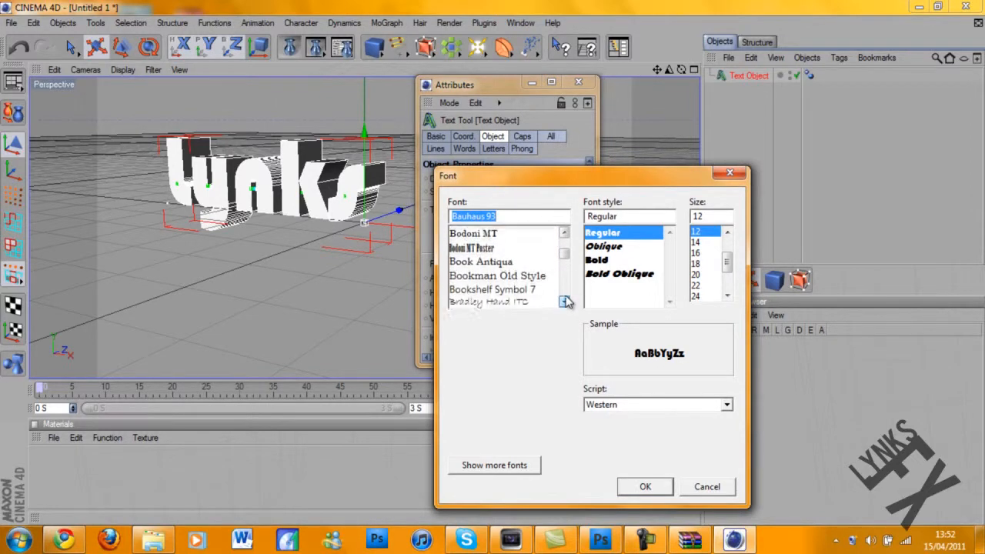
left_click_drag(567, 251, 544, 255)
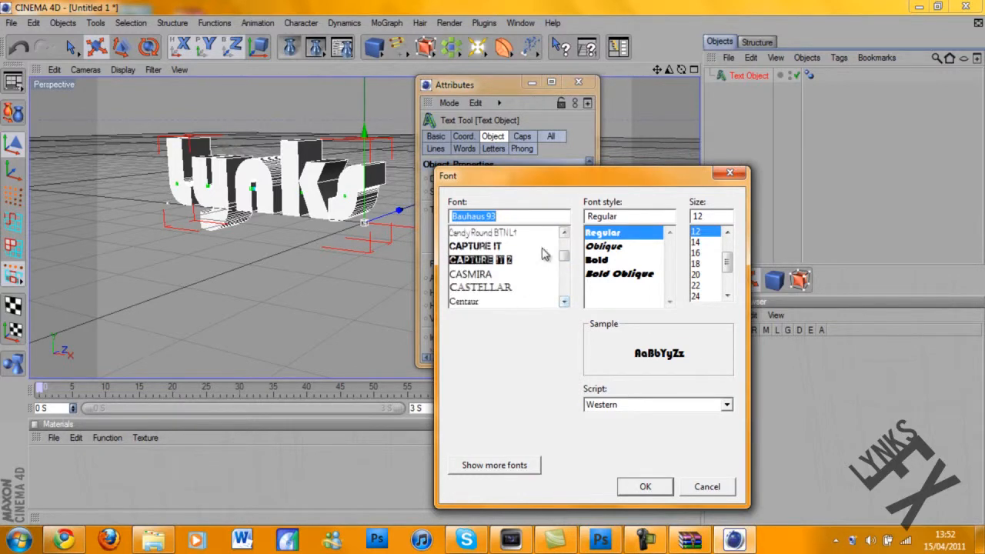
type("cfg")
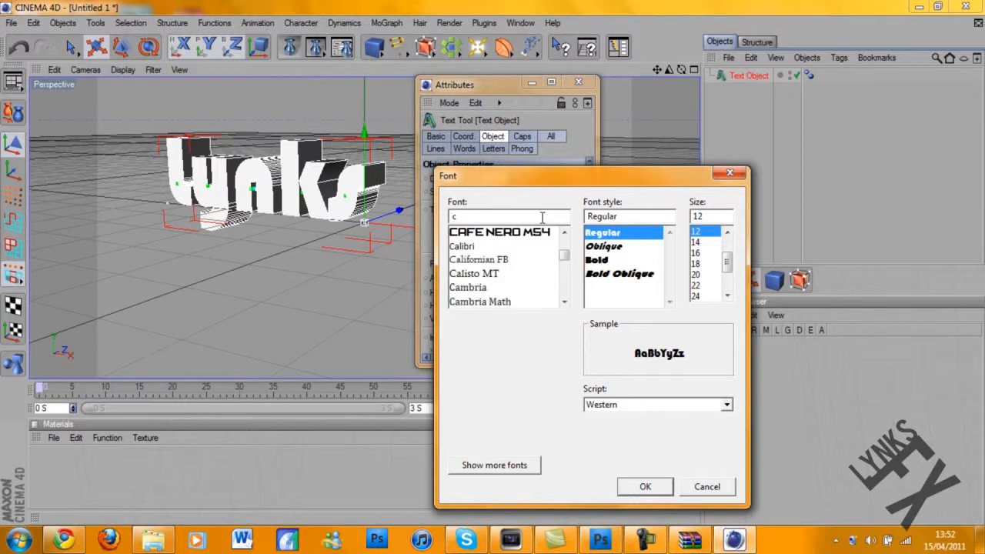
key("BackSpace")
key("BackSpace")
type("gf")
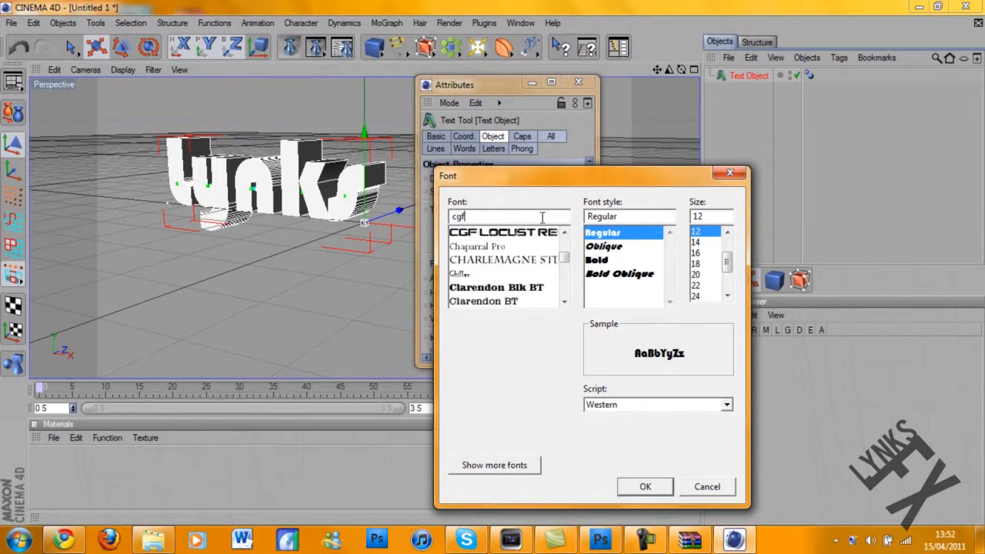
left_click(506, 234)
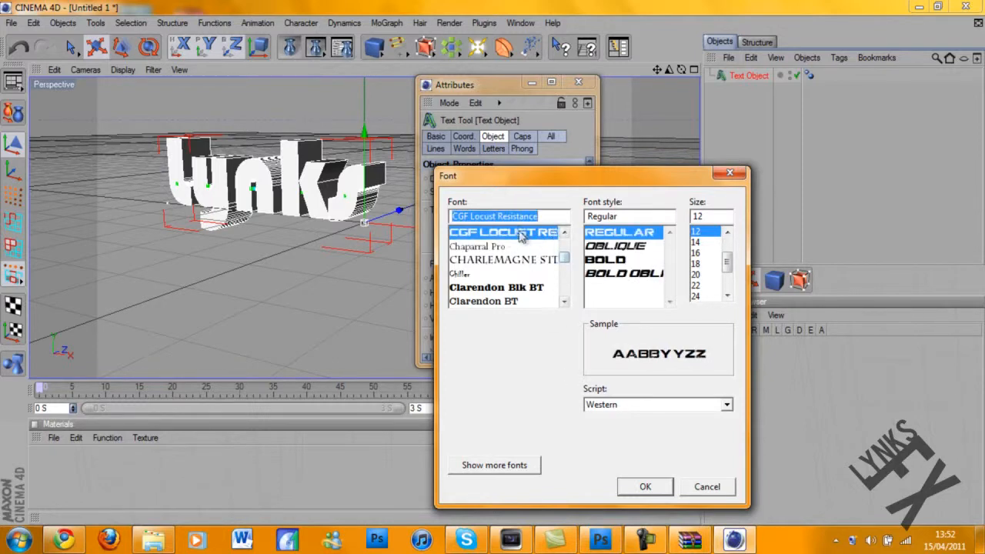
left_click(637, 489)
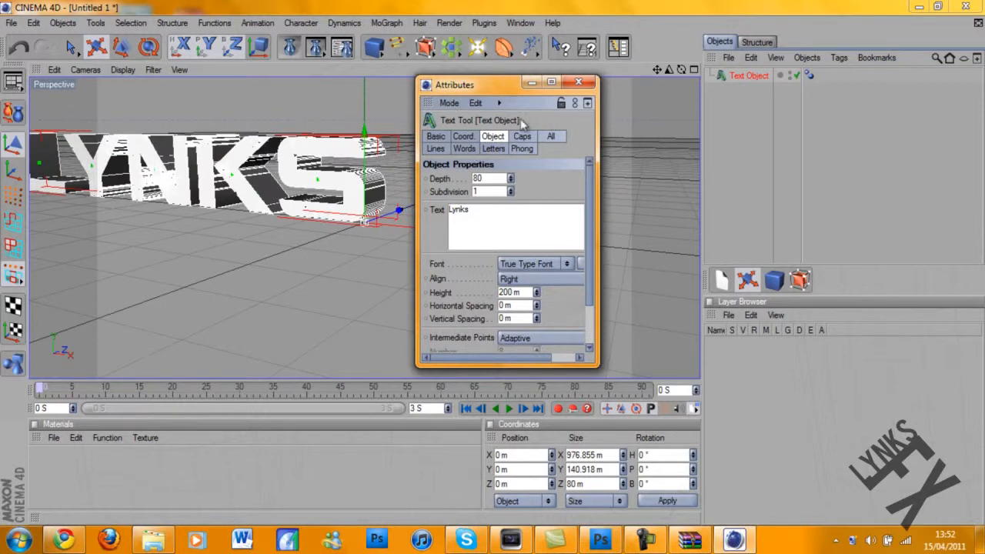
left_click(579, 81)
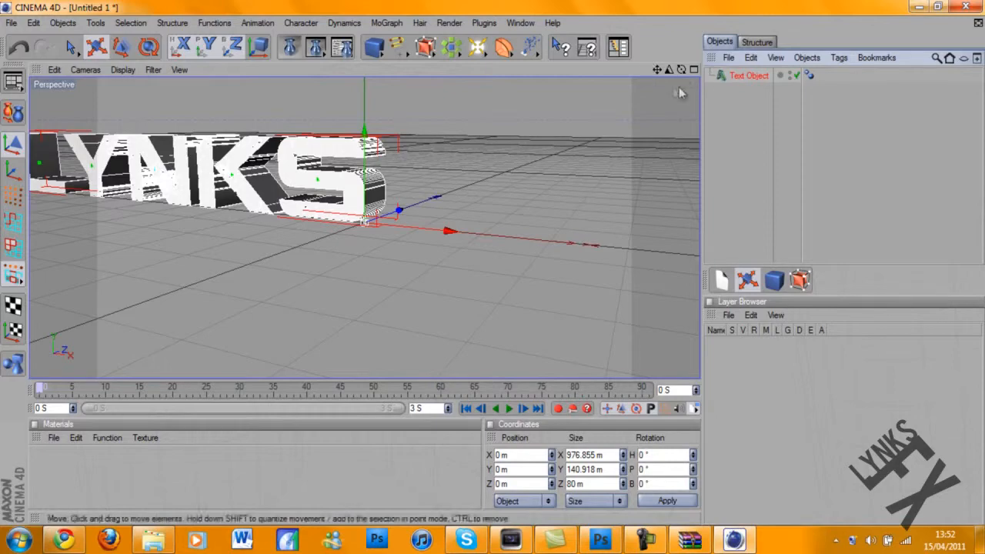
Step: Examine the extruded LYNKS text from several angles and distances, ending with the whole word framed nearly front-on
left_click_drag(656, 70, 655, 266)
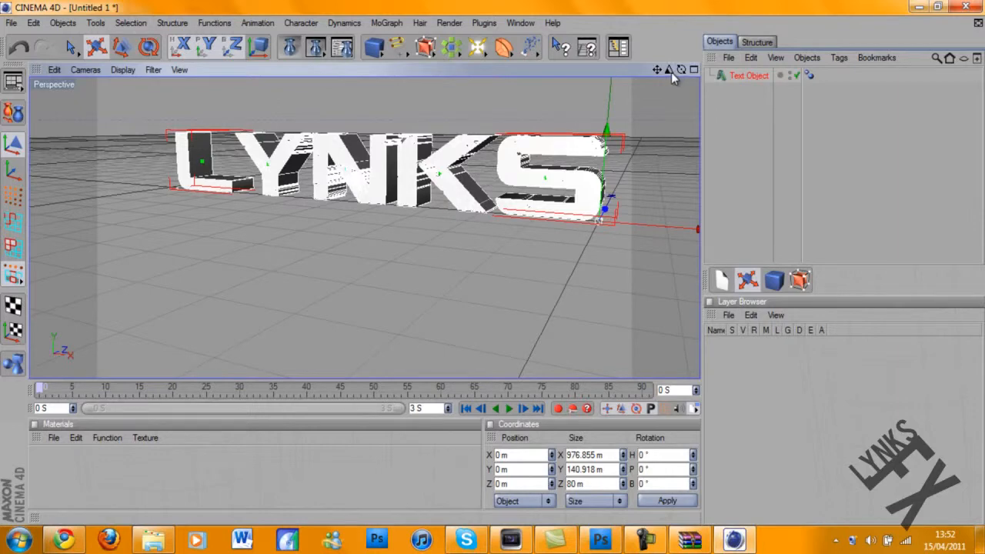
scroll(492, 262, "down", 2)
scroll(492, 266, "down", 1)
scroll(497, 268, "up", 3)
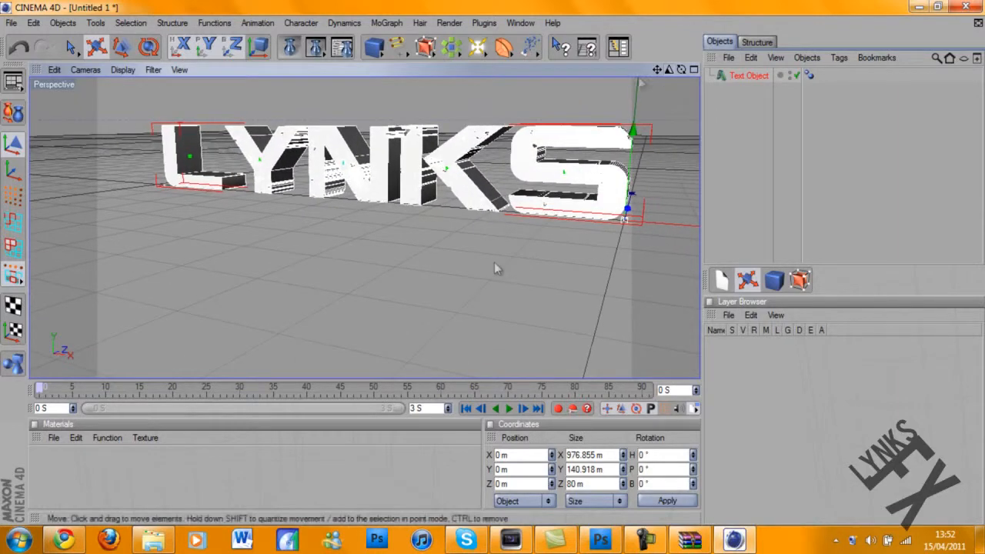
scroll(487, 262, "down", 2)
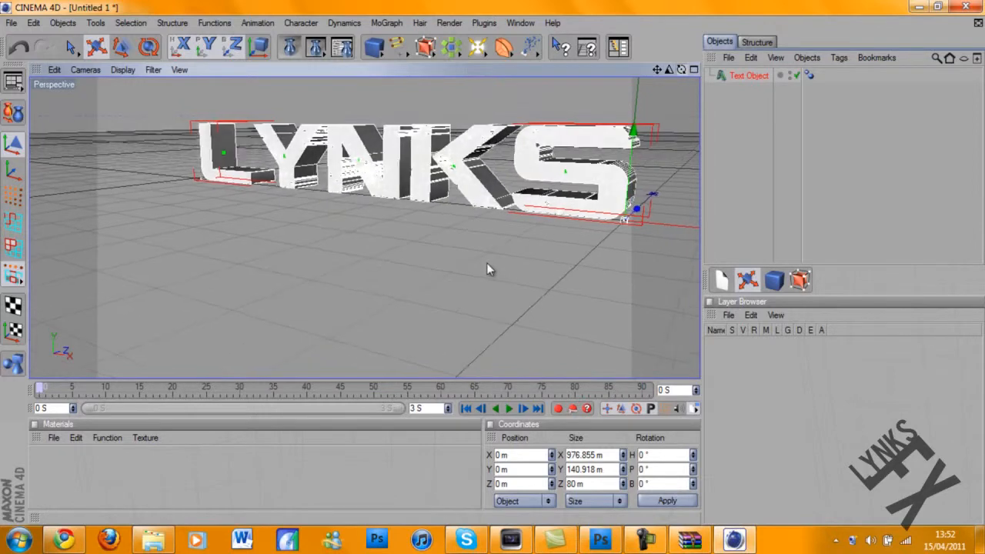
scroll(496, 261, "up", 3)
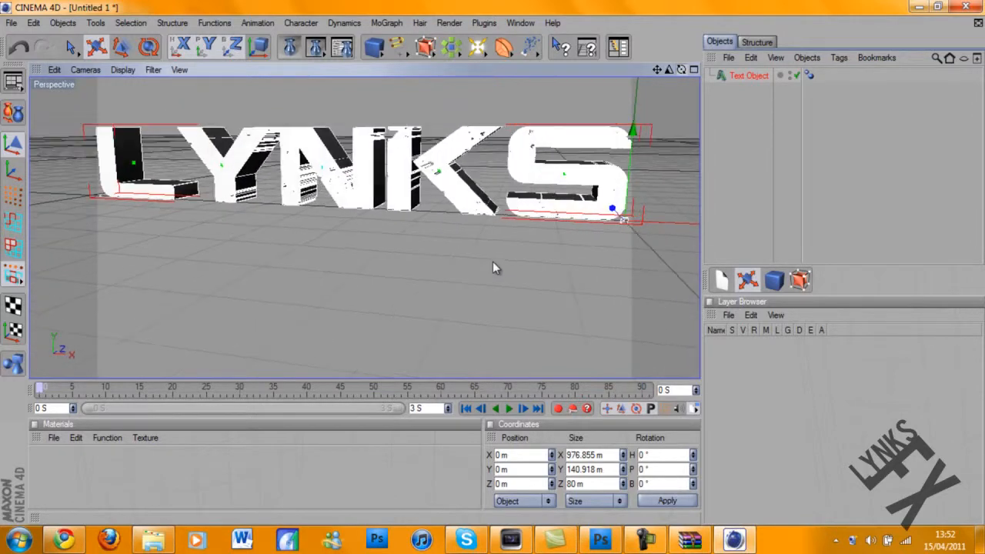
scroll(490, 264, "down", 1)
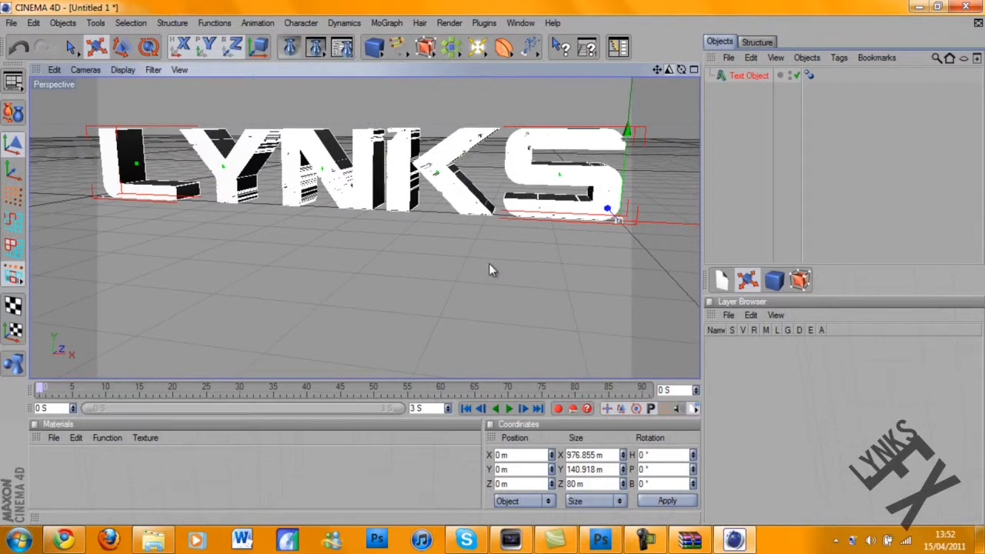
scroll(496, 261, "up", 2)
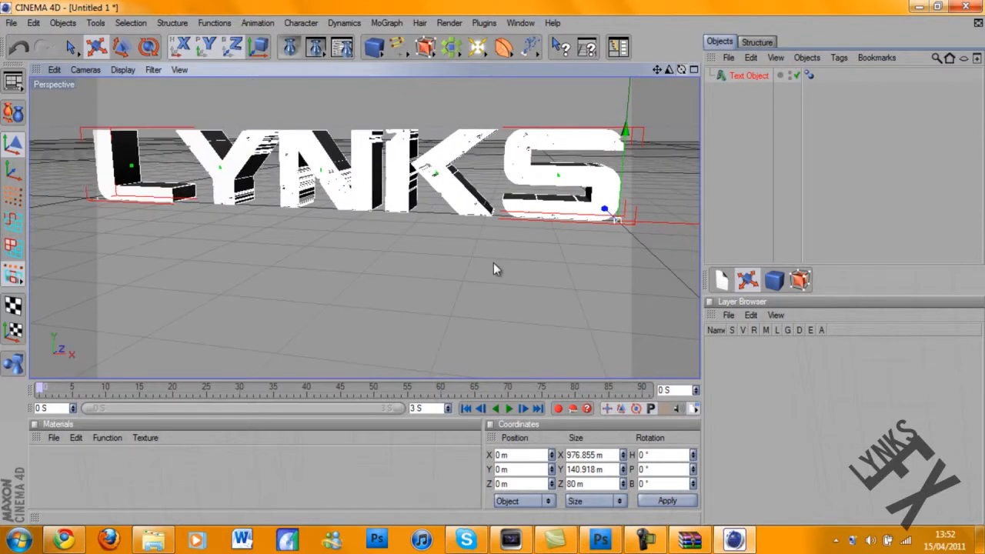
scroll(495, 270, "up", 1)
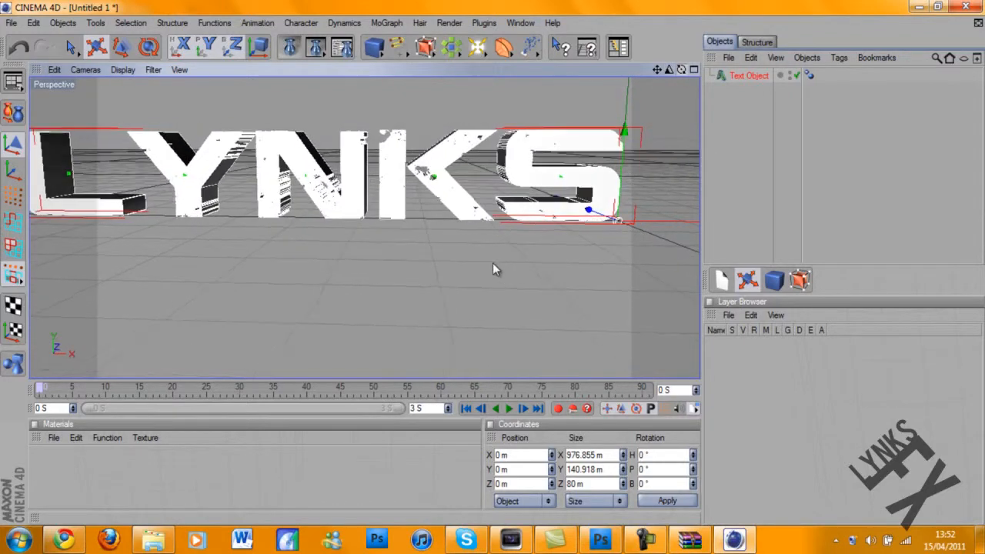
scroll(478, 266, "down", 2)
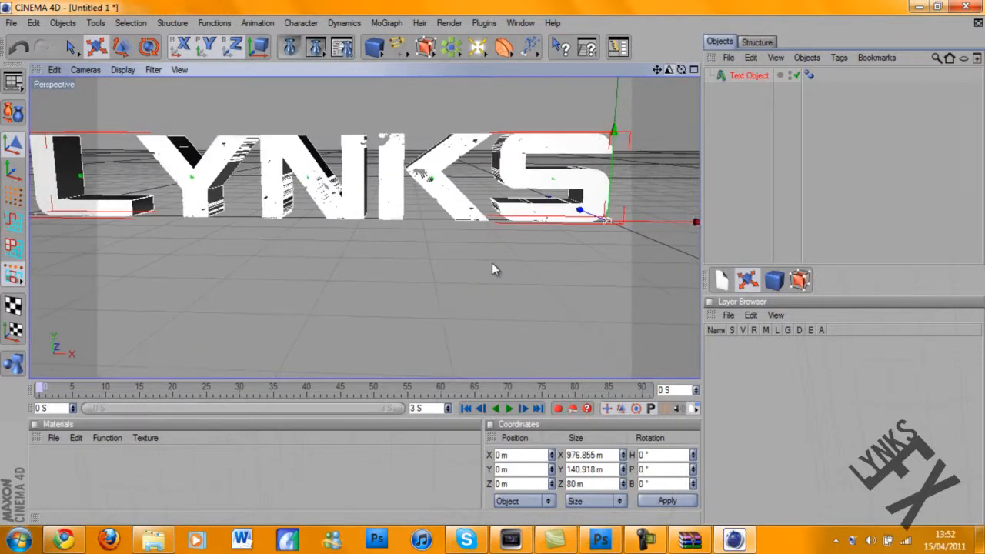
scroll(462, 271, "down", 3)
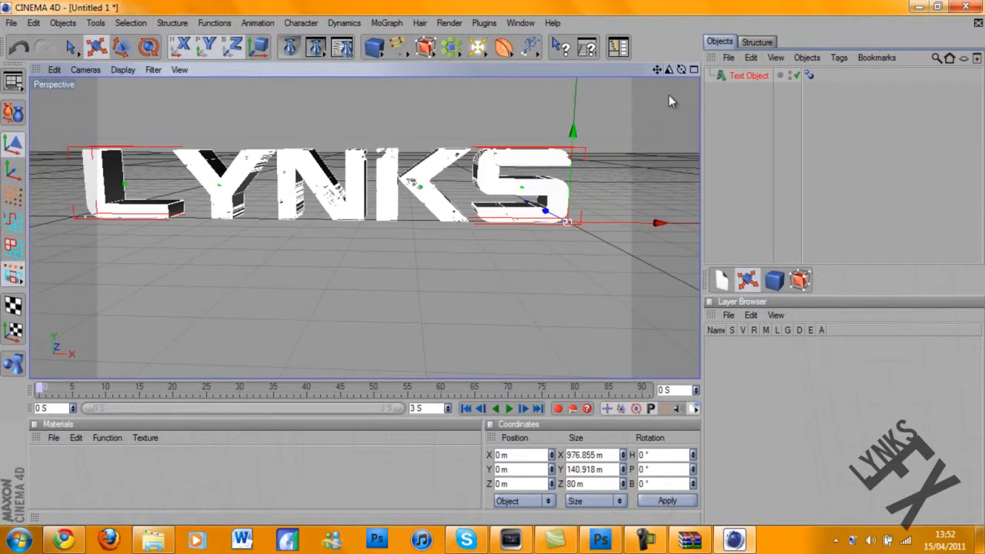
middle_click_drag(496, 270, 492, 262, "alt")
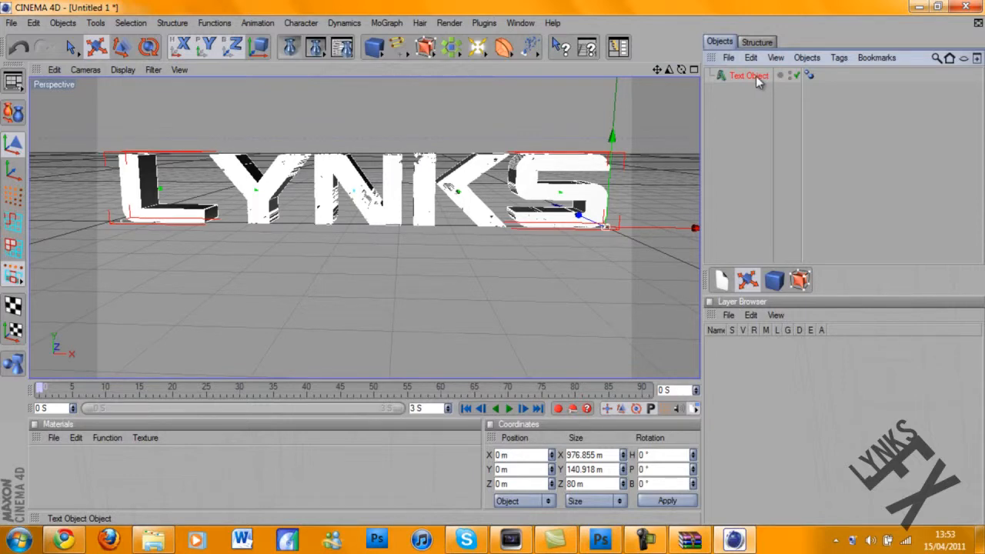
Step: Duplicate the Text Object and set the start cap of the first one in the object list to Fillet Cap
key("ctrl+v")
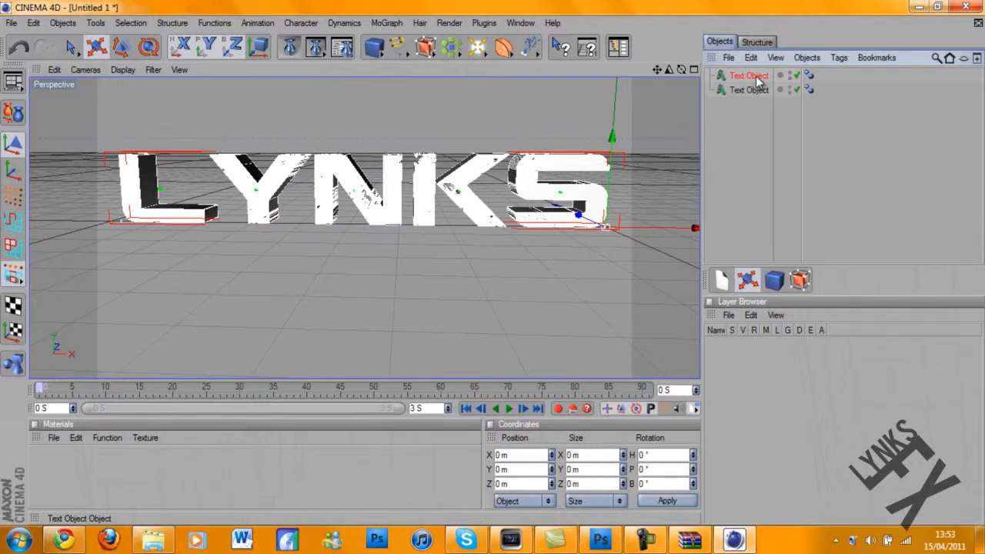
left_click(756, 78)
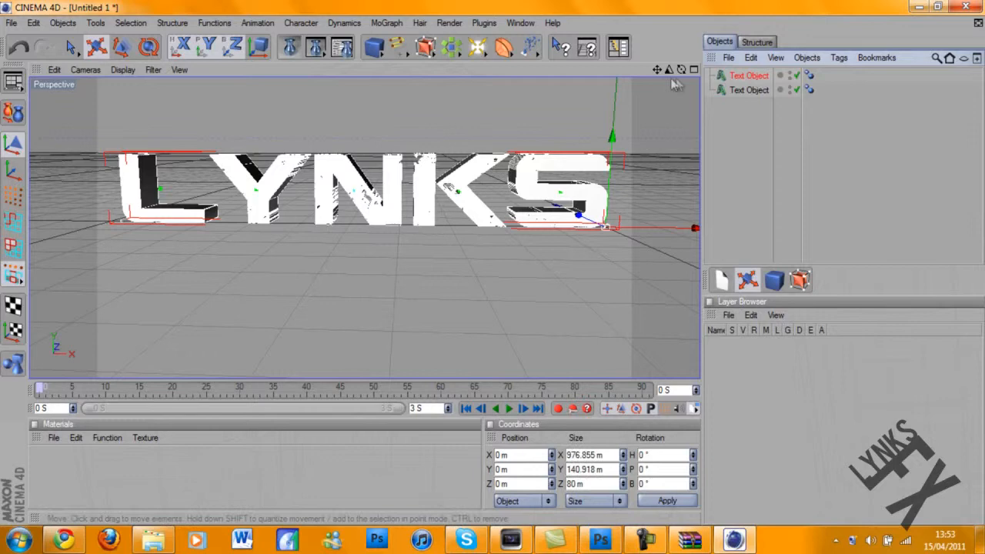
double_click(722, 76)
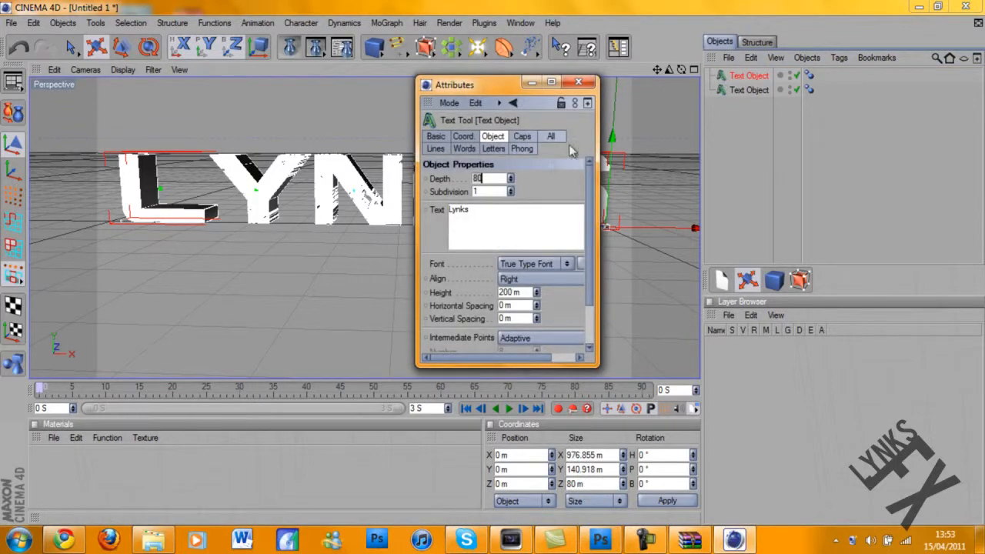
left_click(527, 137)
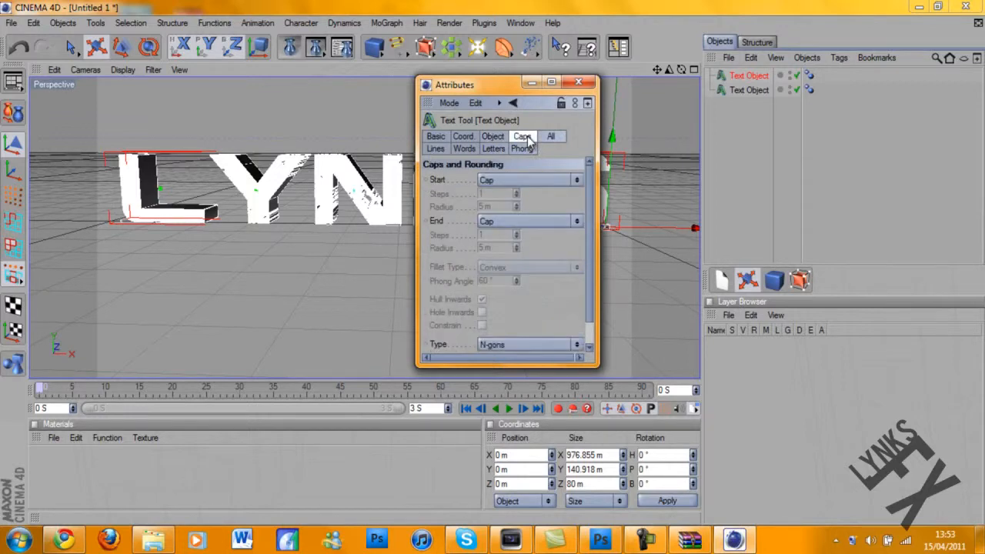
left_click(549, 180)
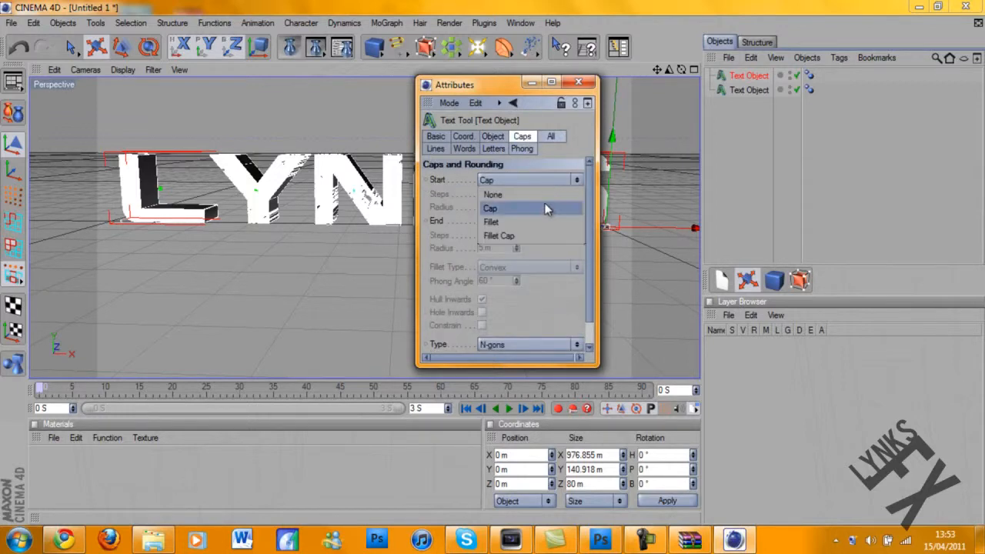
left_click(539, 236)
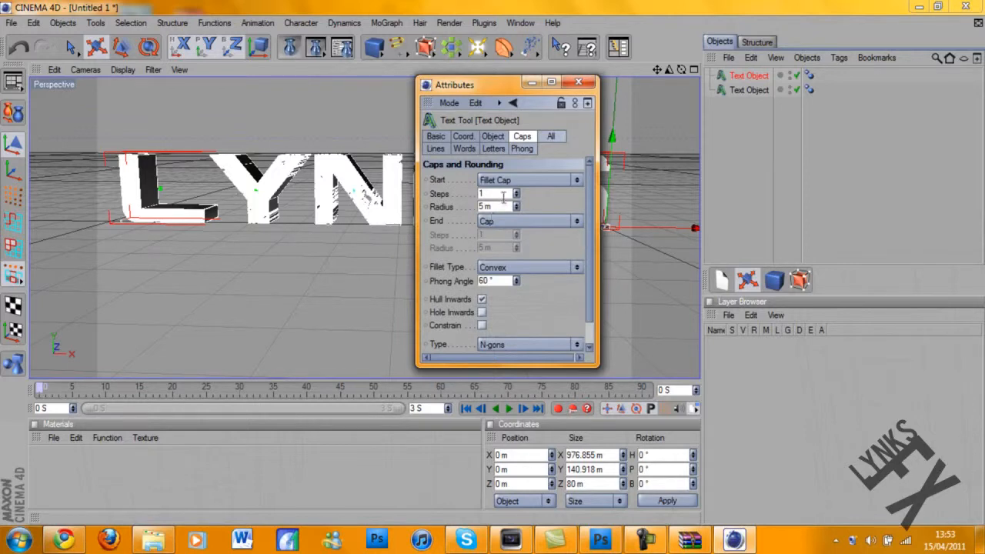
left_click(579, 82)
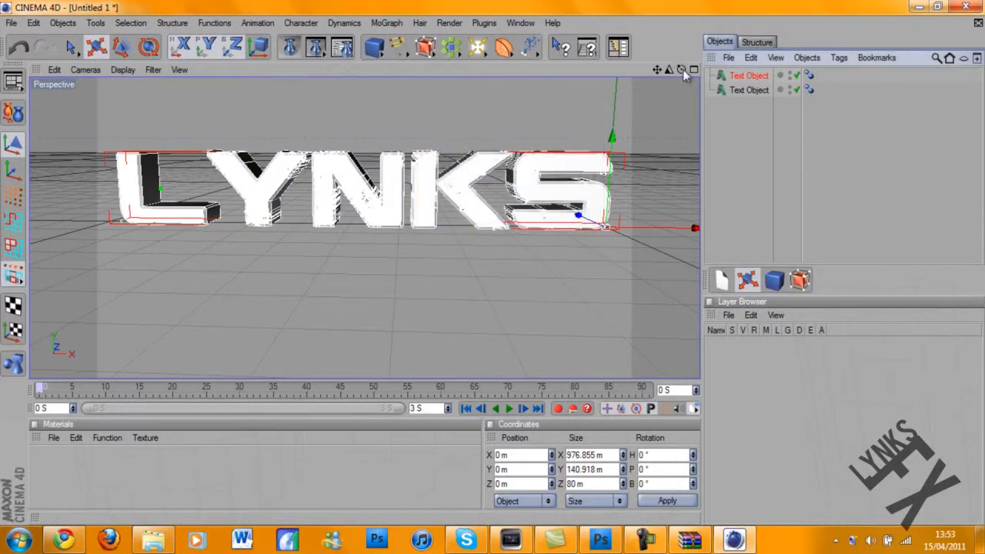
Step: Move the fillet-capped text along the Z axis to a position of about 13.62 m
left_click_drag(474, 266, 494, 271, "alt")
left_click_drag(654, 228, 495, 261)
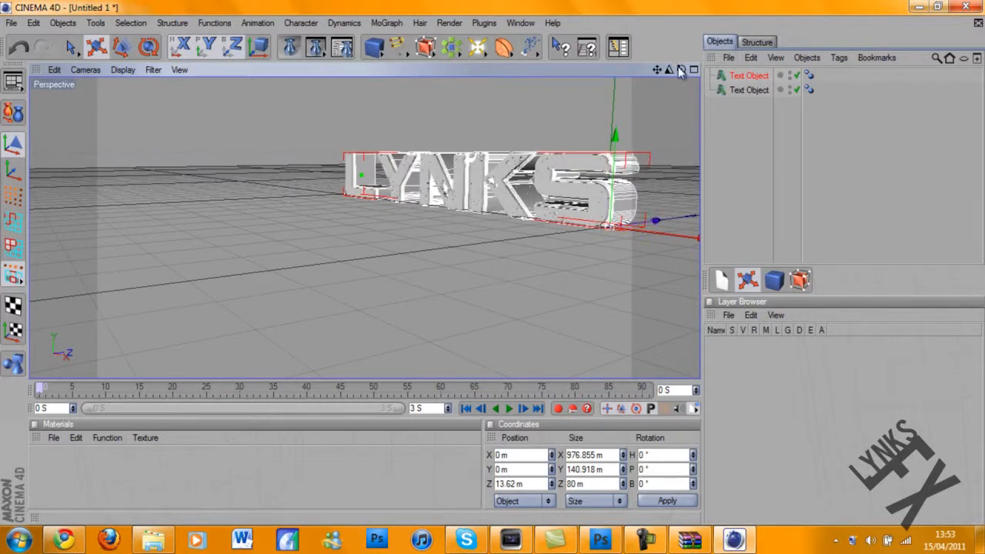
mouse_move(504, 266)
left_mouse_down("alt")
mouse_move(525, 268)
mouse_move(503, 272)
mouse_move(519, 258)
mouse_move(466, 273)
mouse_move(488, 258)
mouse_move(482, 266)
mouse_move(497, 269)
left_mouse_up("alt")
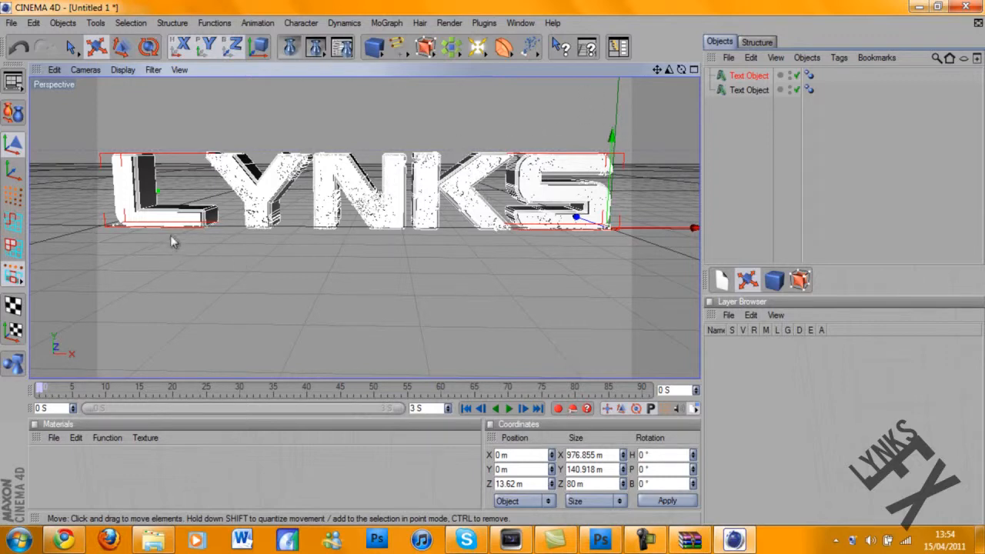
Step: Make both text objects editable and expand the second one's hierarchy down to its individual letters
left_click(754, 90, "shift")
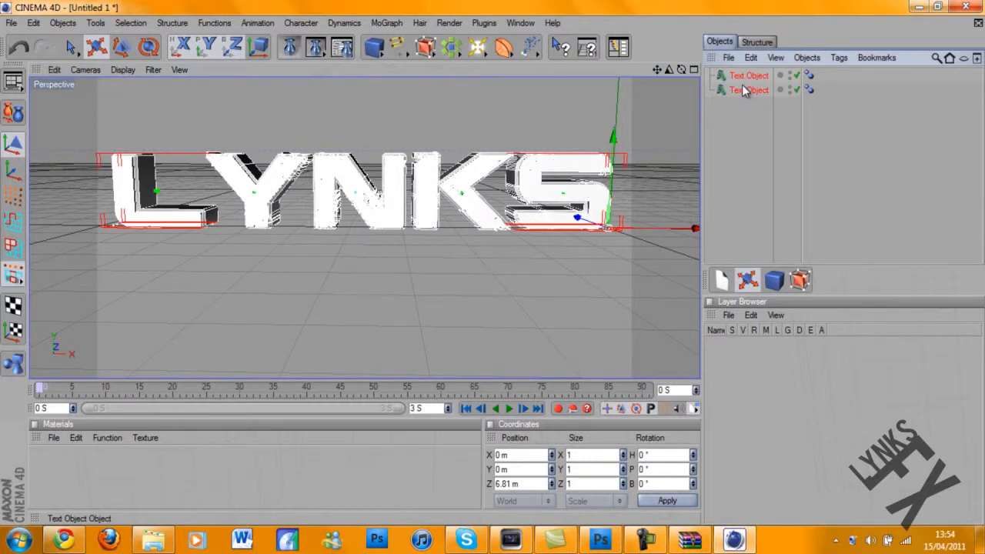
key("alt+g")
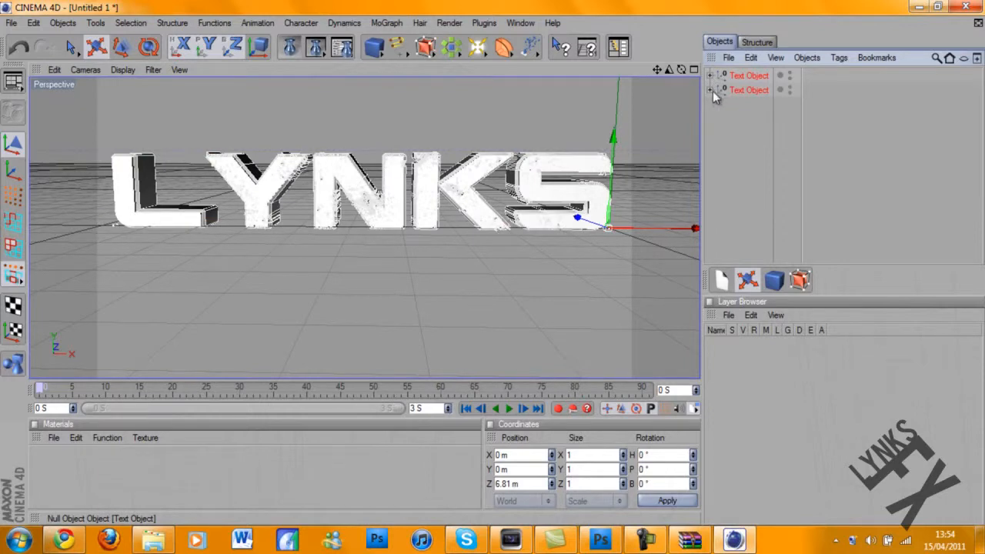
left_click(710, 90)
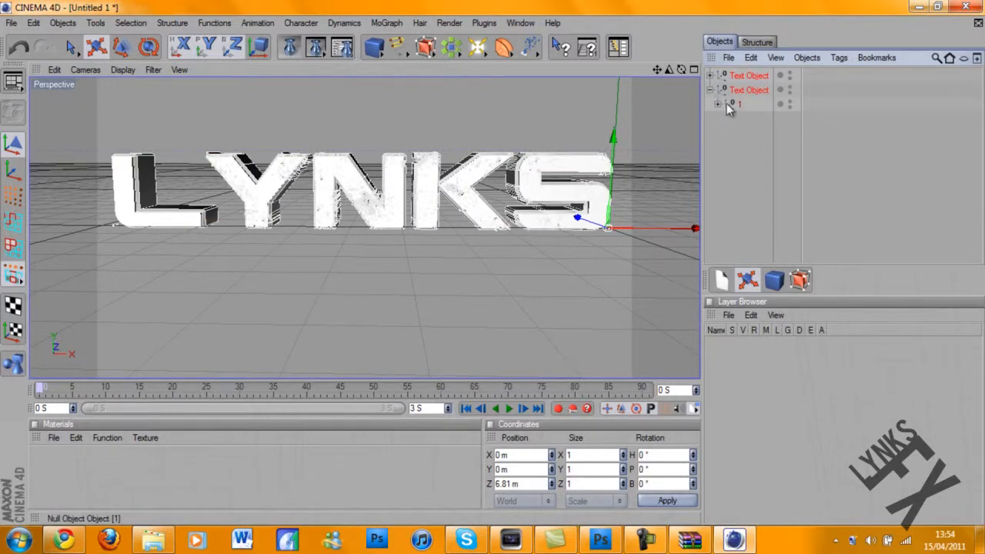
left_click(718, 104)
left_click(727, 119)
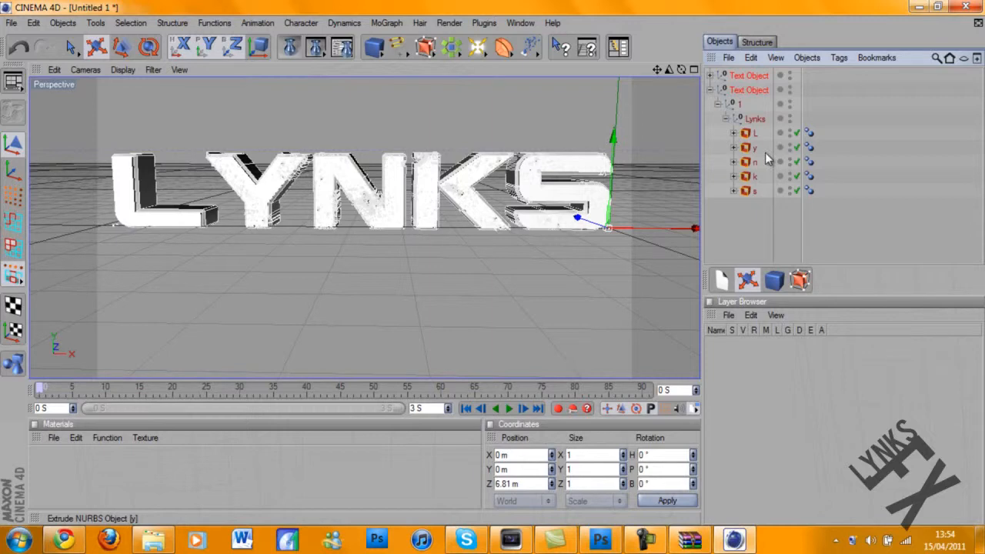
Step: Move the letters L, y, n, k and s out to the top level of the hierarchy and delete their emptied Text Object null
left_click(757, 134)
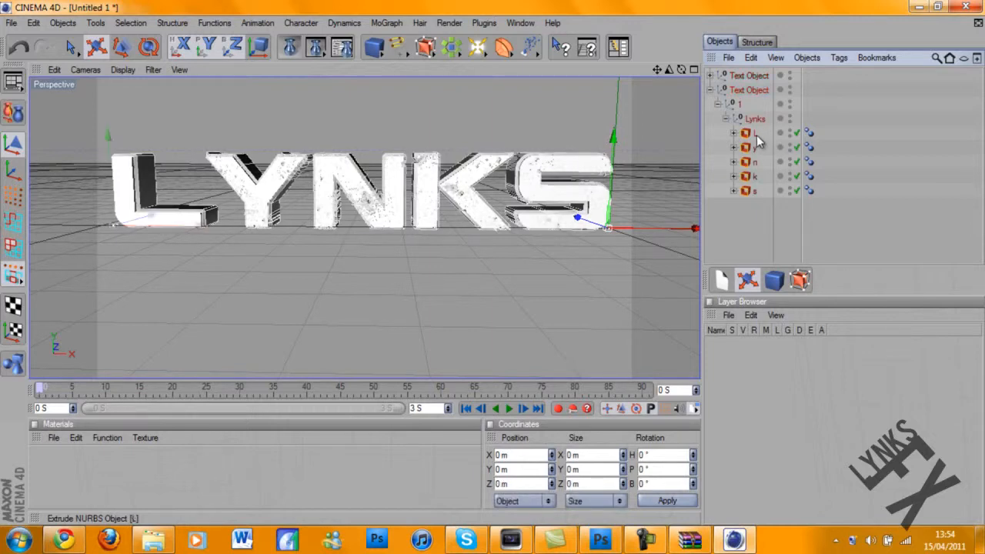
left_click(757, 191, "shift")
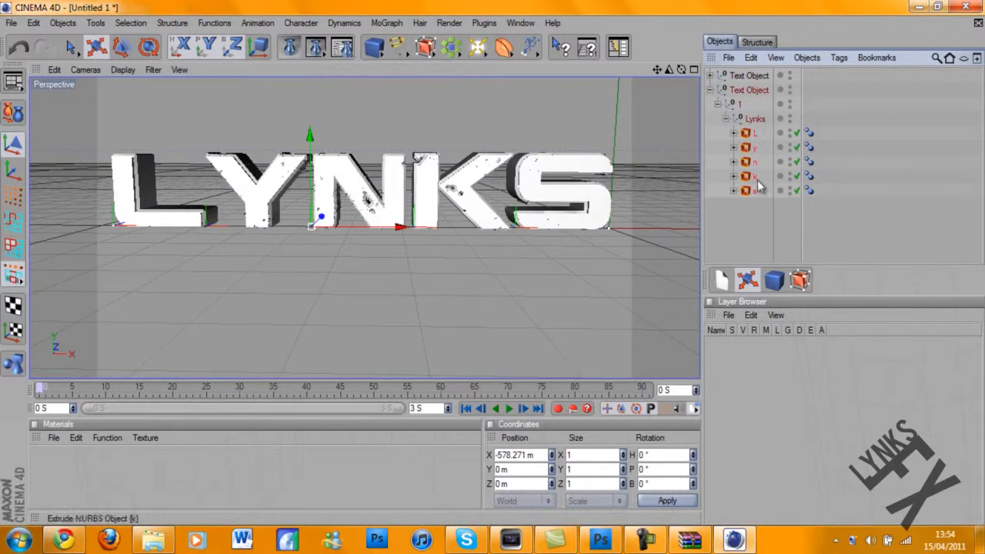
left_click_drag(758, 178, 762, 90)
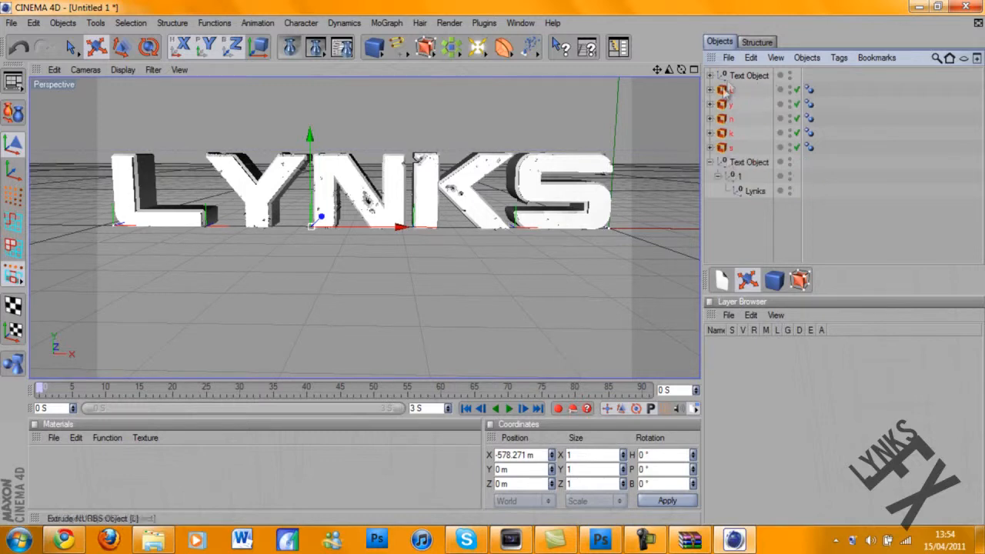
left_click(751, 163)
key("Delete")
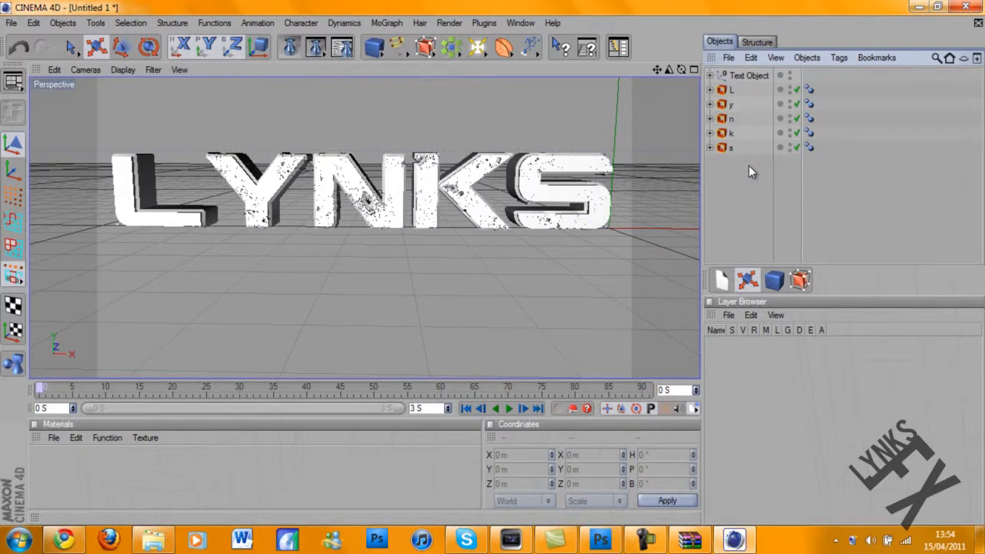
Step: Create a new material and set its colour to pure green (R 0, G 255, B 0)
double_click(67, 467)
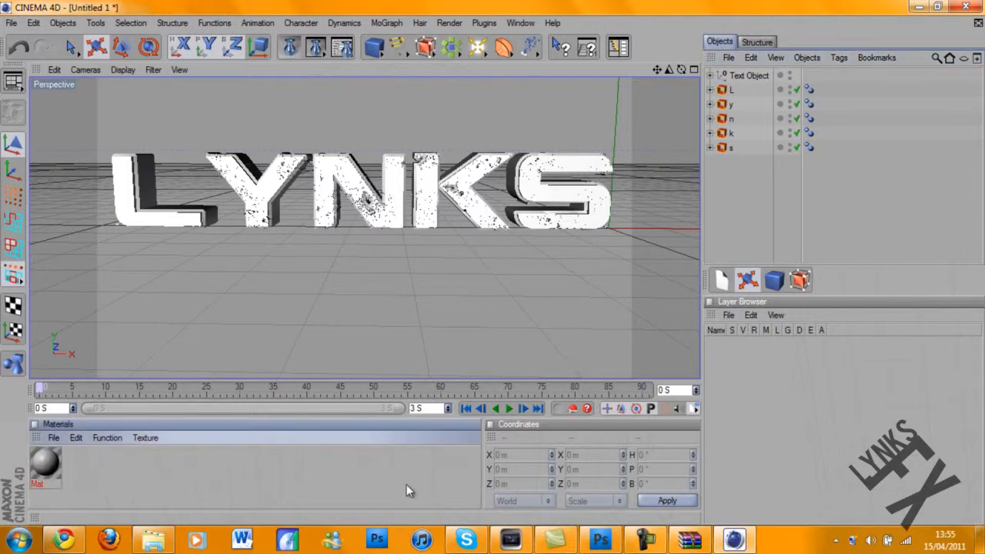
double_click(45, 463)
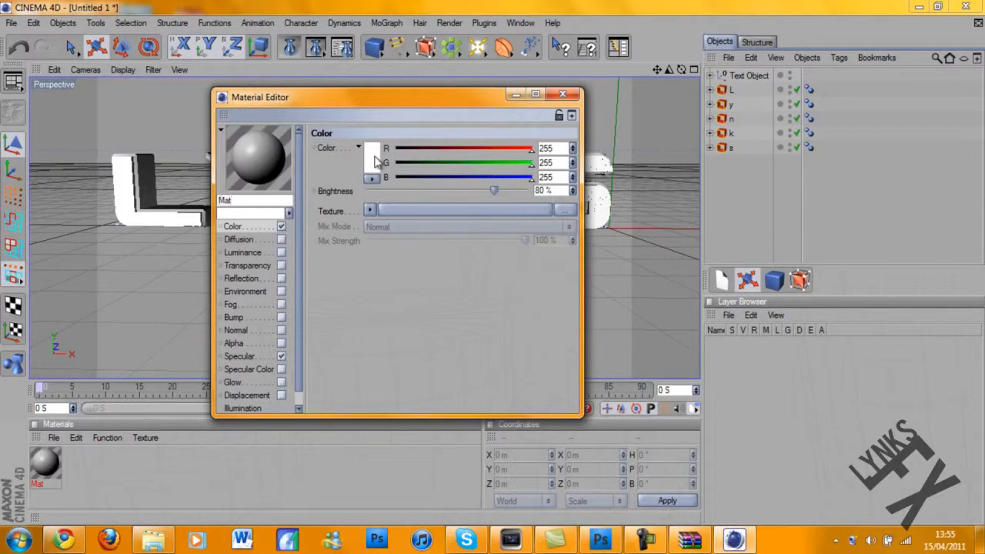
left_click(375, 162)
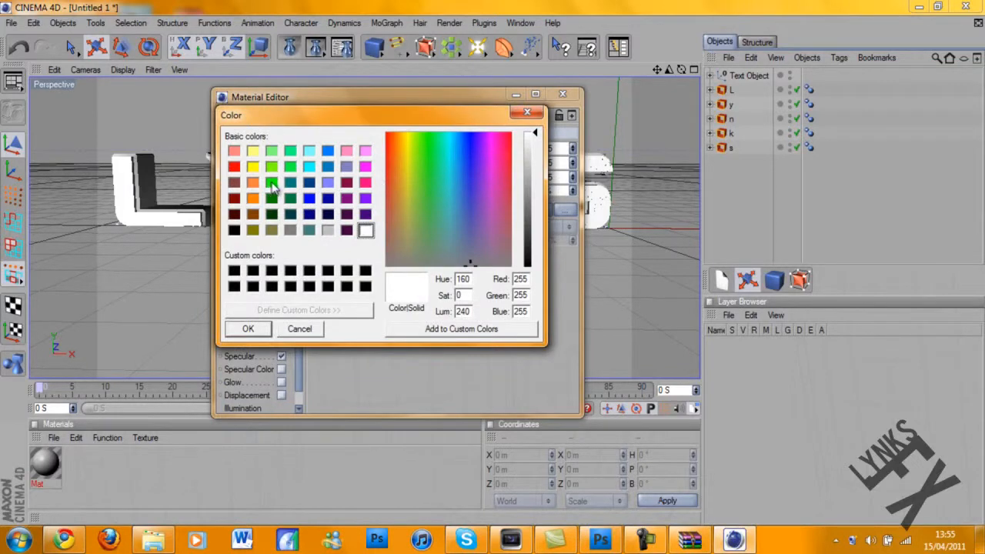
left_click(272, 184)
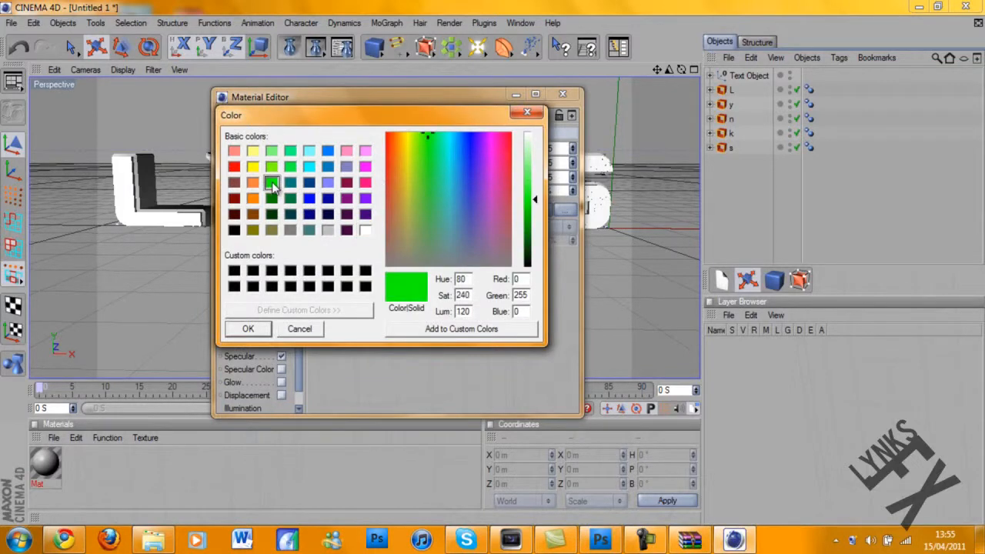
left_click(260, 330)
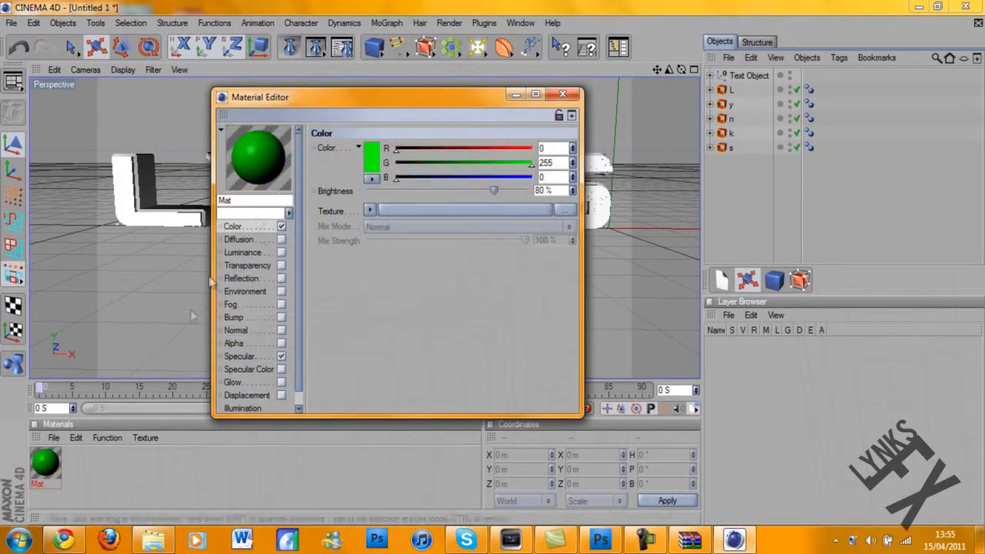
Step: Enable reflection on the green material with 50% brightness and close the Material Editor
left_click(251, 279)
left_click(281, 278)
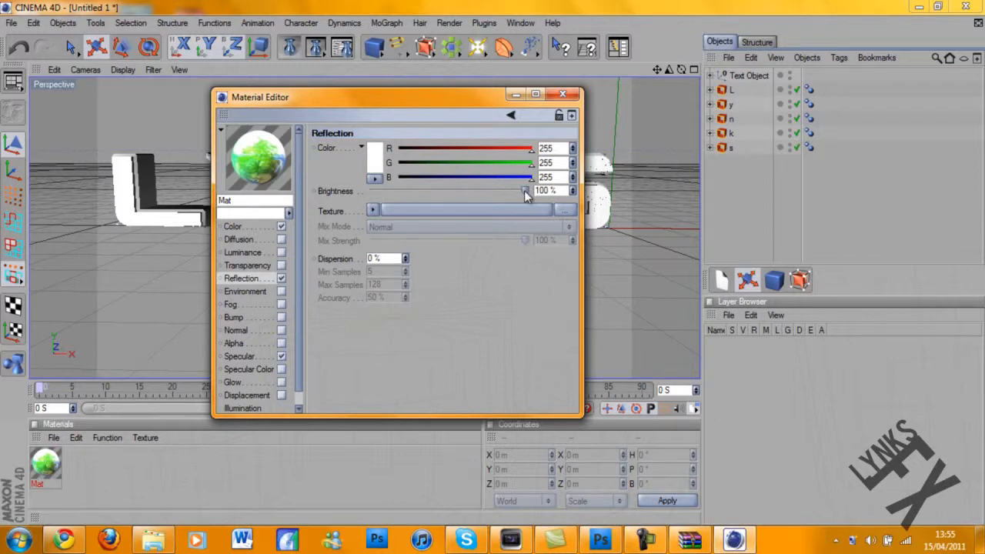
left_click_drag(525, 190, 456, 207)
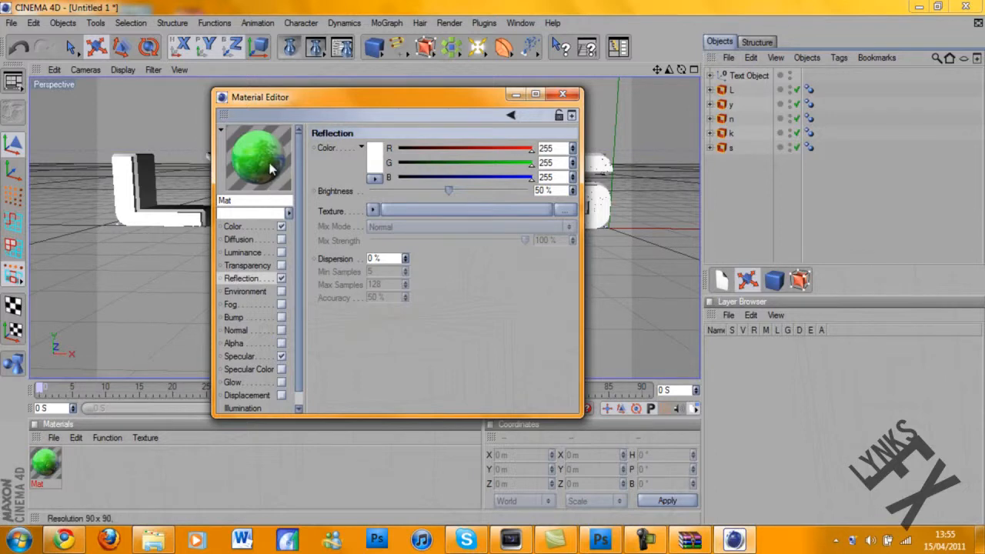
left_click(562, 94)
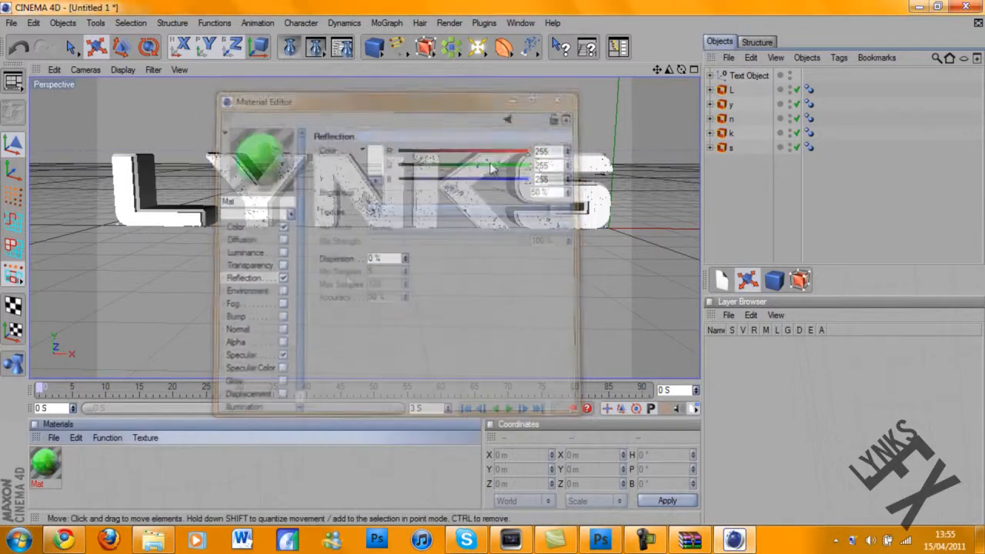
Step: Try the green material on the letter L, then delete its texture tag
left_click_drag(54, 461, 836, 94)
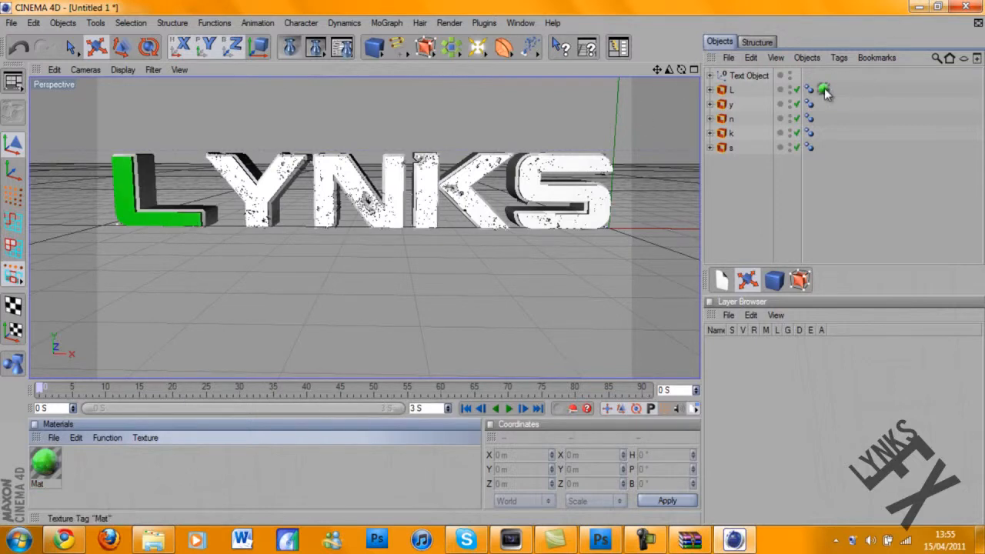
left_click(825, 90)
key("Delete")
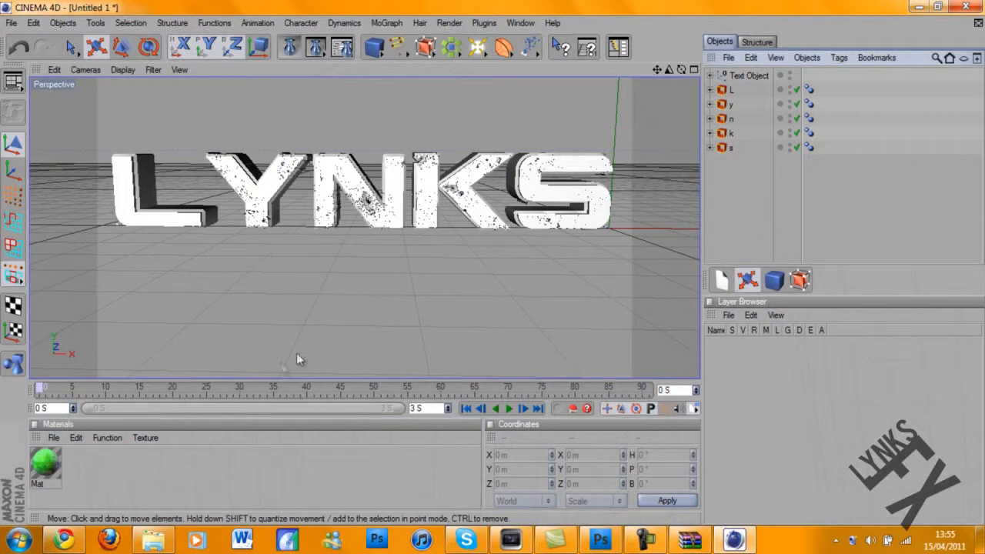
Step: Create a second material and set its colour brightness to 21% for a near-black tone
double_click(113, 471)
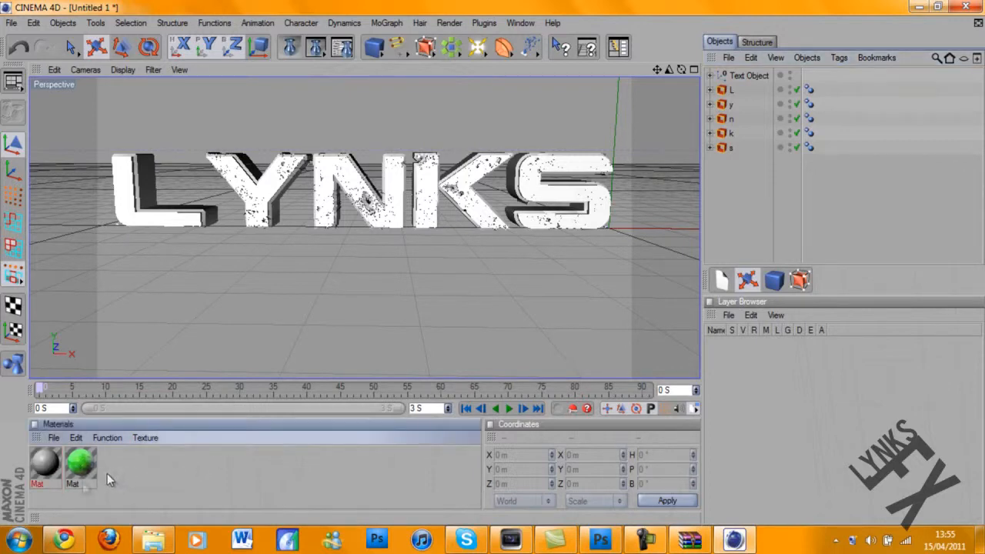
double_click(52, 470)
left_click(253, 229)
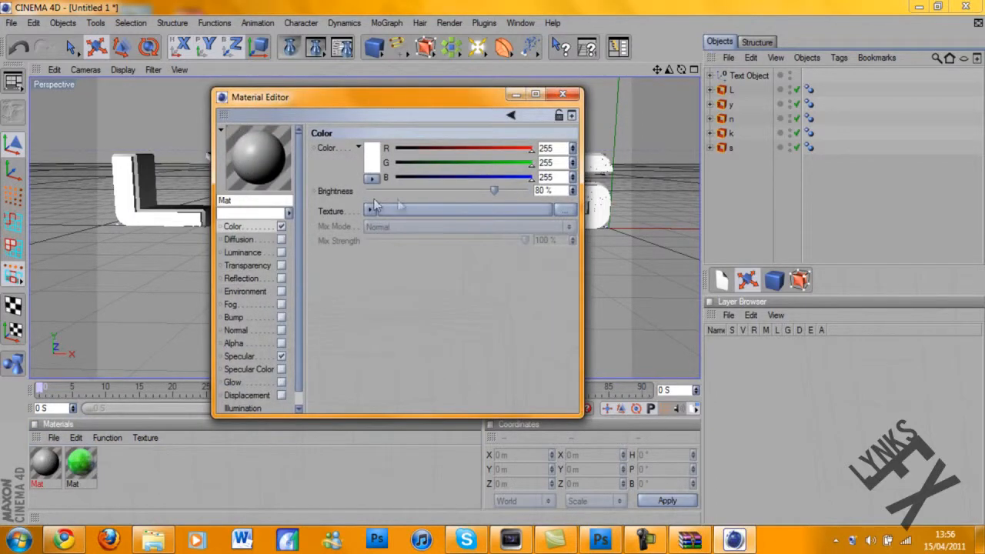
left_click(493, 192)
left_click_drag(491, 194, 403, 190)
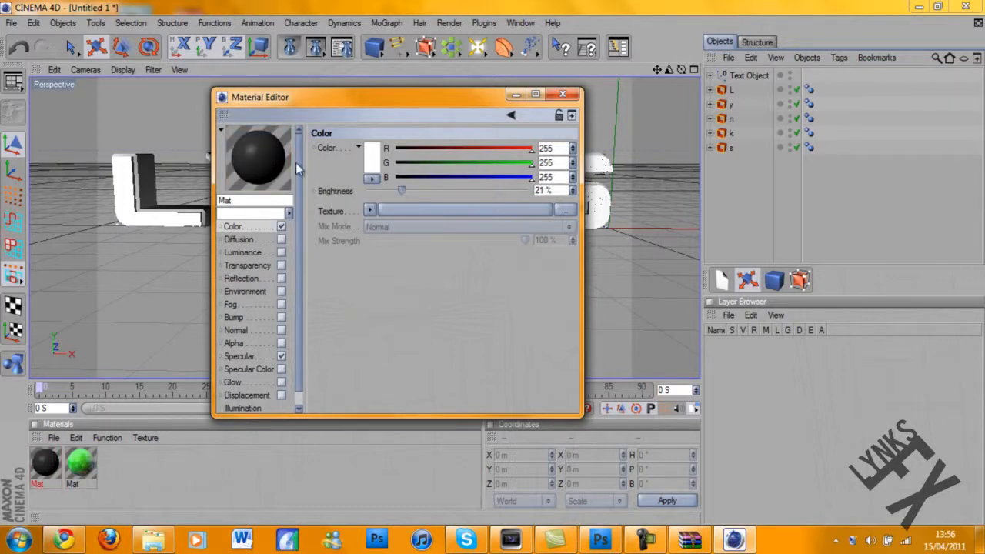
Step: Enable reflection on the dark material with 13% brightness and close the Material Editor
left_click(248, 279)
left_click(282, 278)
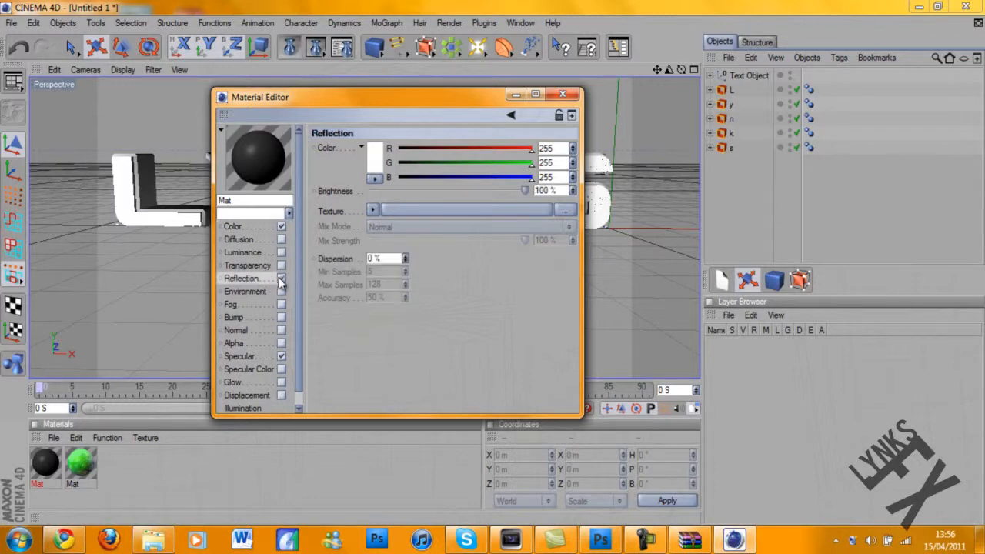
left_click_drag(399, 191, 392, 192)
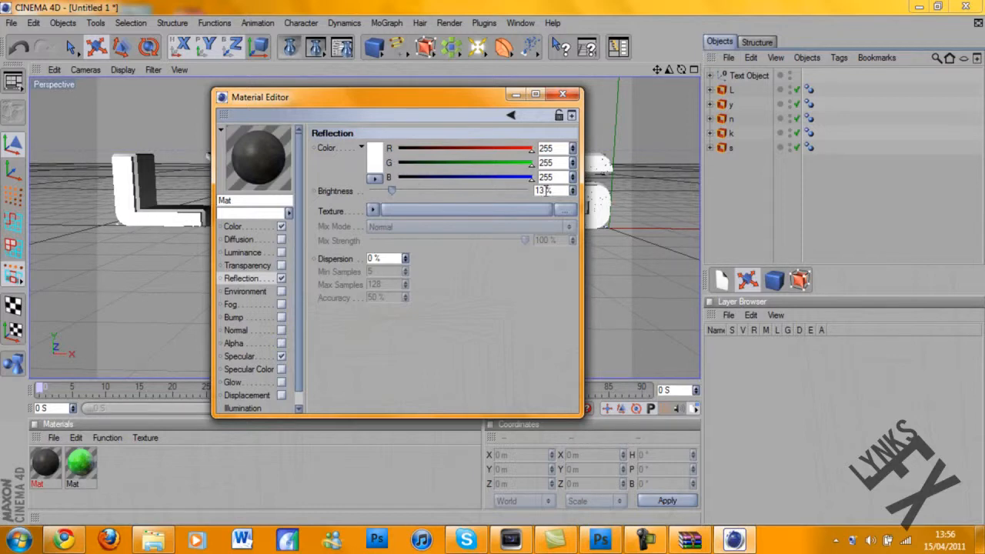
left_click(231, 227)
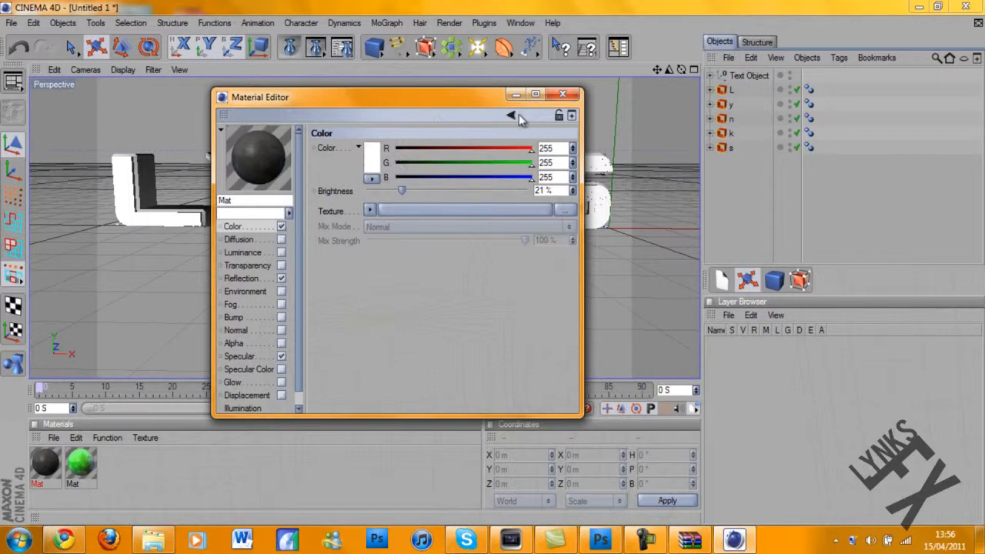
left_click(563, 94)
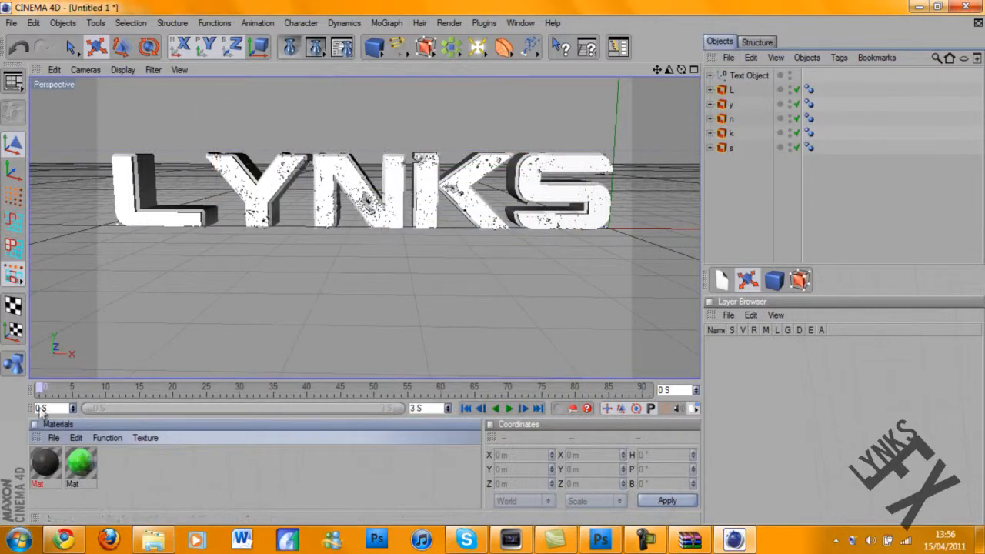
Step: Apply the dark reflective material to the letter L
left_click_drag(48, 463, 842, 95)
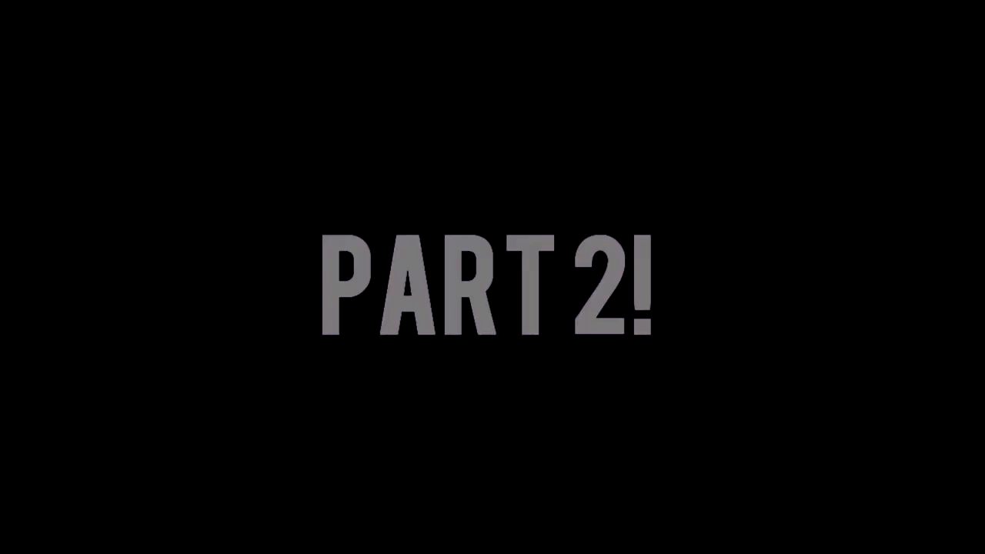